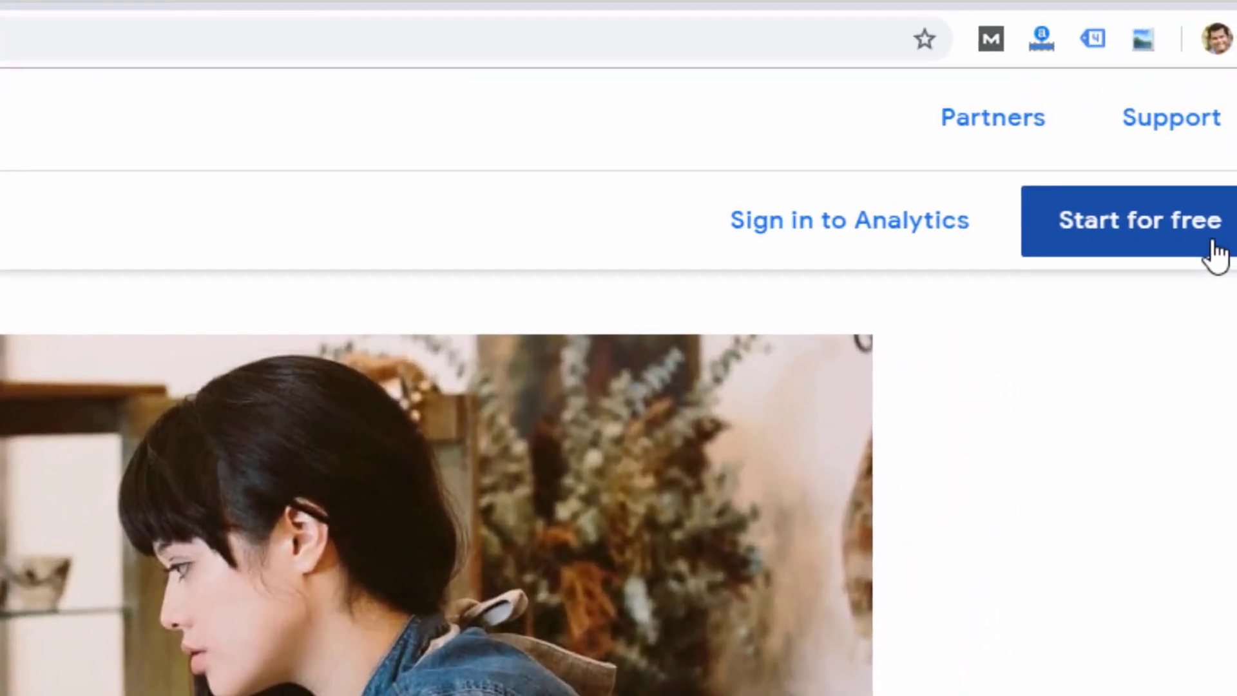
- Start the free Google Analytics sign-up and decline the mobile app offer
{"action": "left_click", "coordinate": [1160, 238]}
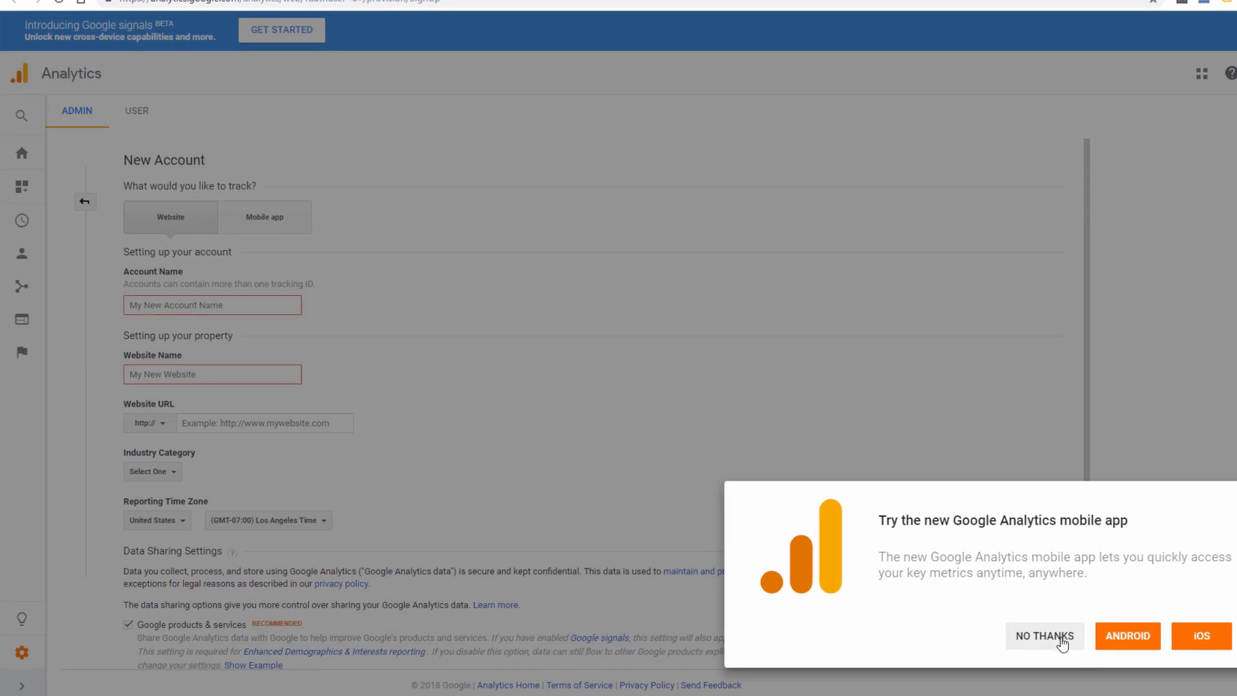
{"action": "left_click", "coordinate": [1061, 641]}
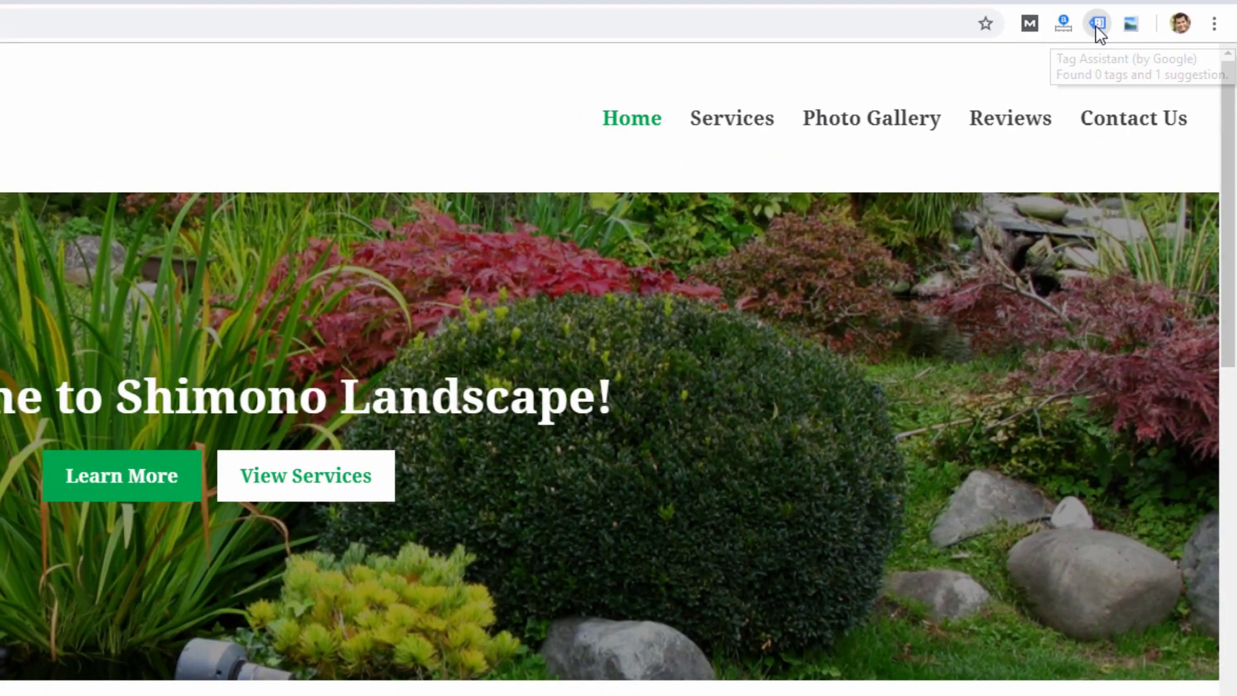
- Run Tag Assistant on the agency site and Shimono Landscape site, then go to GA Checker
{"action": "left_click", "coordinate": [1098, 25]}
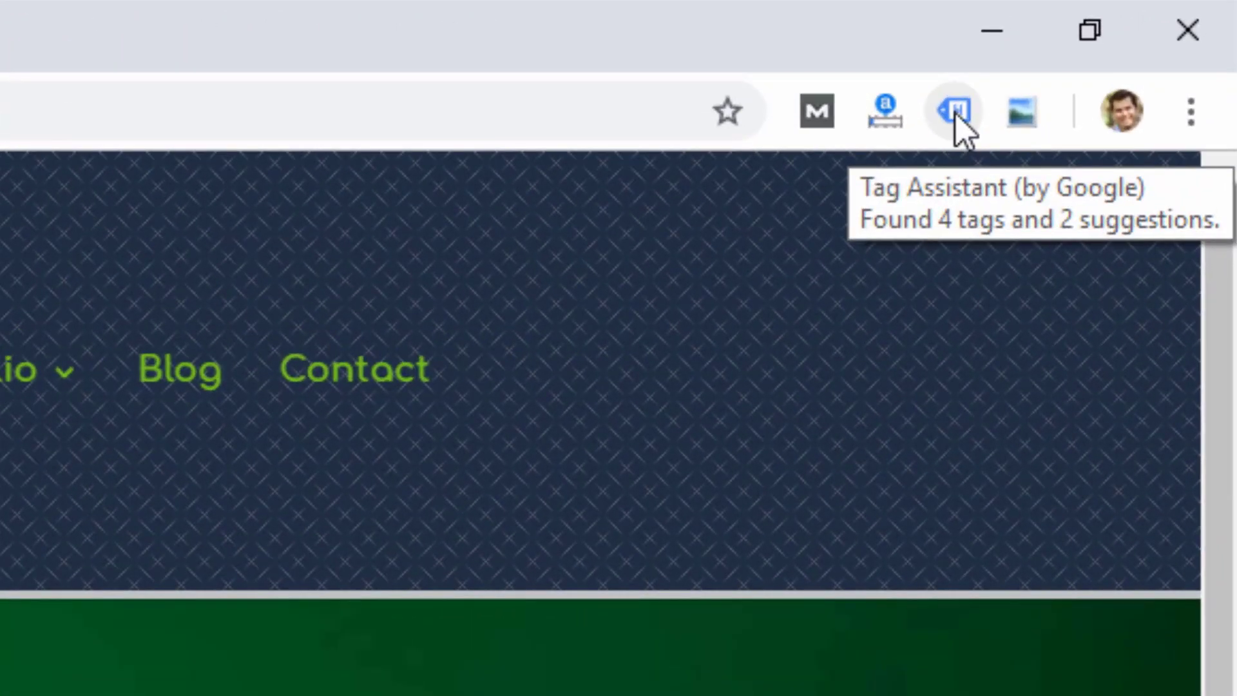
{"action": "left_click", "coordinate": [956, 113]}
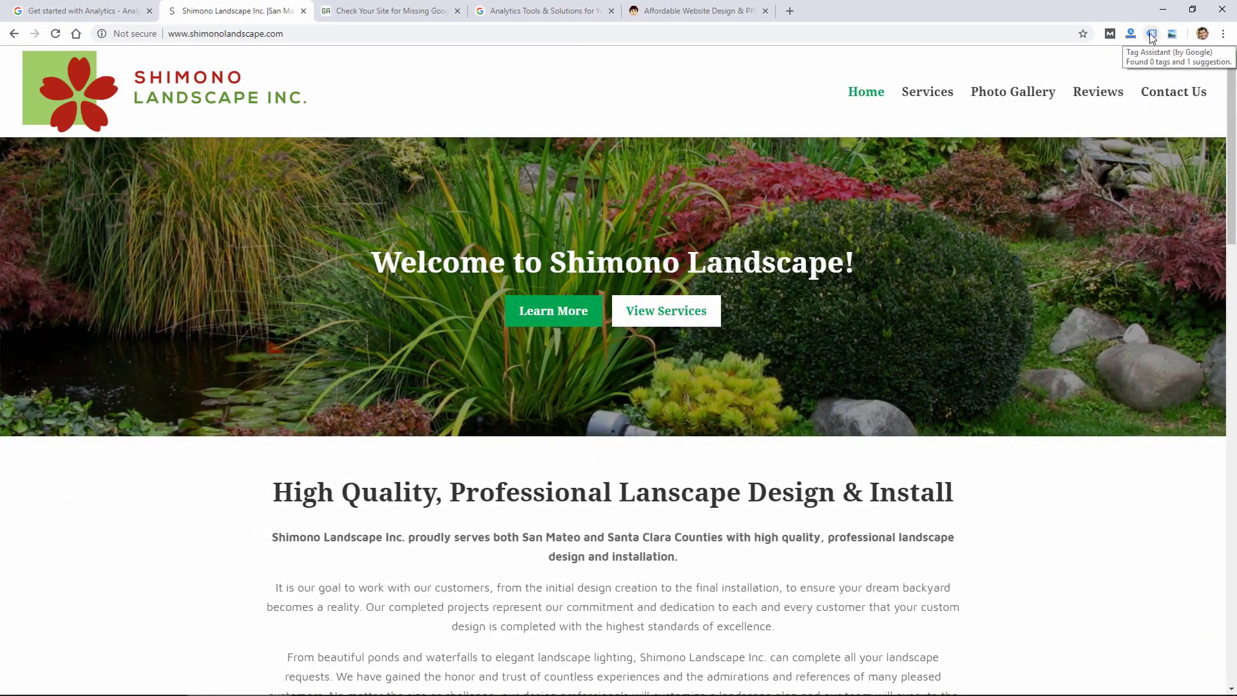
{"action": "left_click", "coordinate": [1152, 34]}
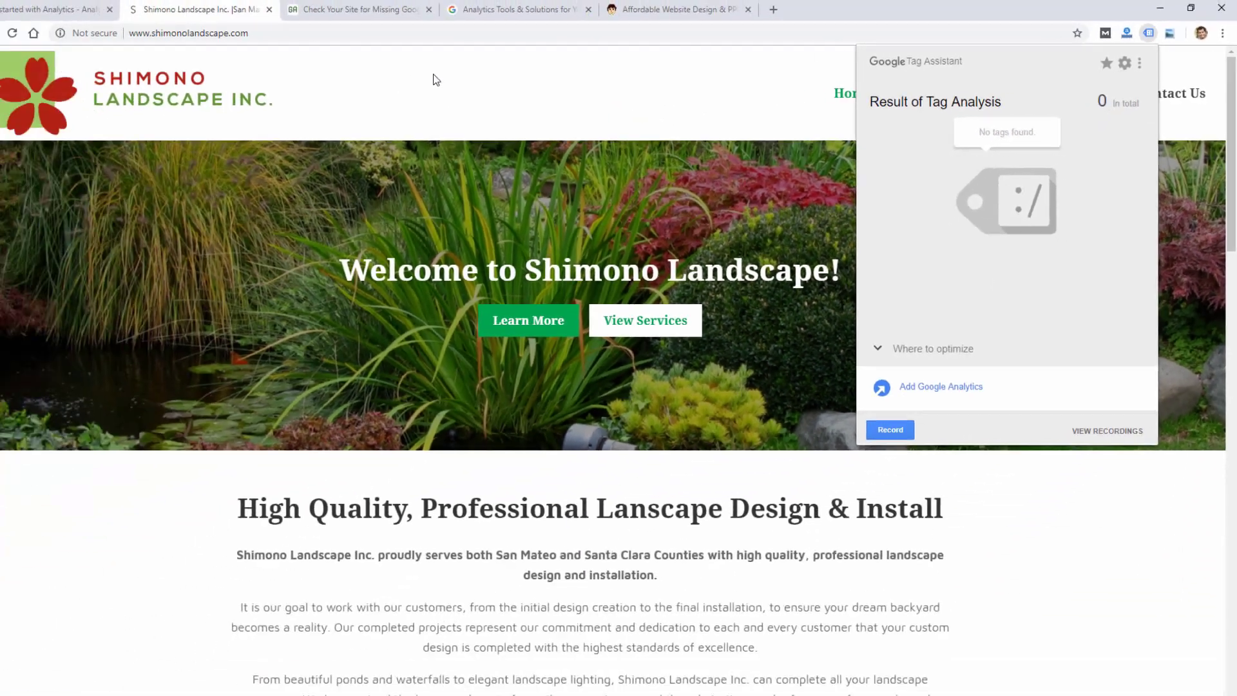
{"action": "left_click", "coordinate": [432, 71]}
{"action": "left_click", "coordinate": [415, 13]}
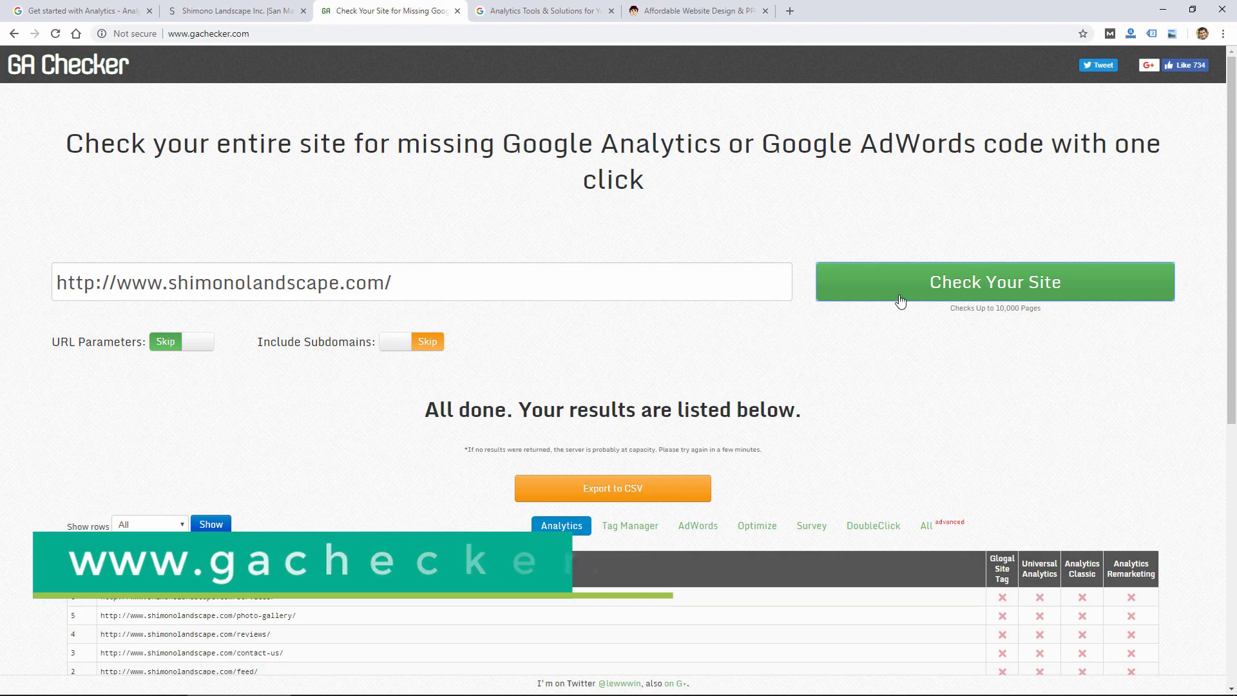
{"action": "scroll", "coordinate": [496, 355], "scroll_direction": "down", "scroll_amount": 1}
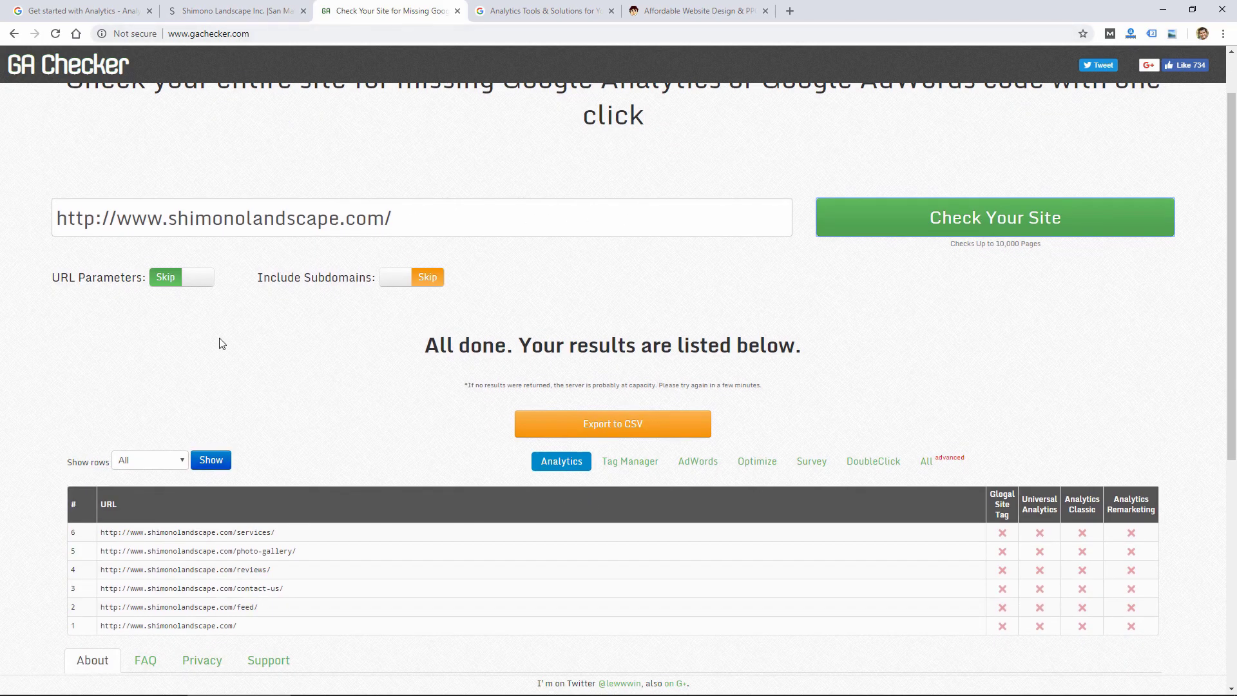
{"action": "scroll", "coordinate": [221, 344], "scroll_direction": "down", "scroll_amount": 1}
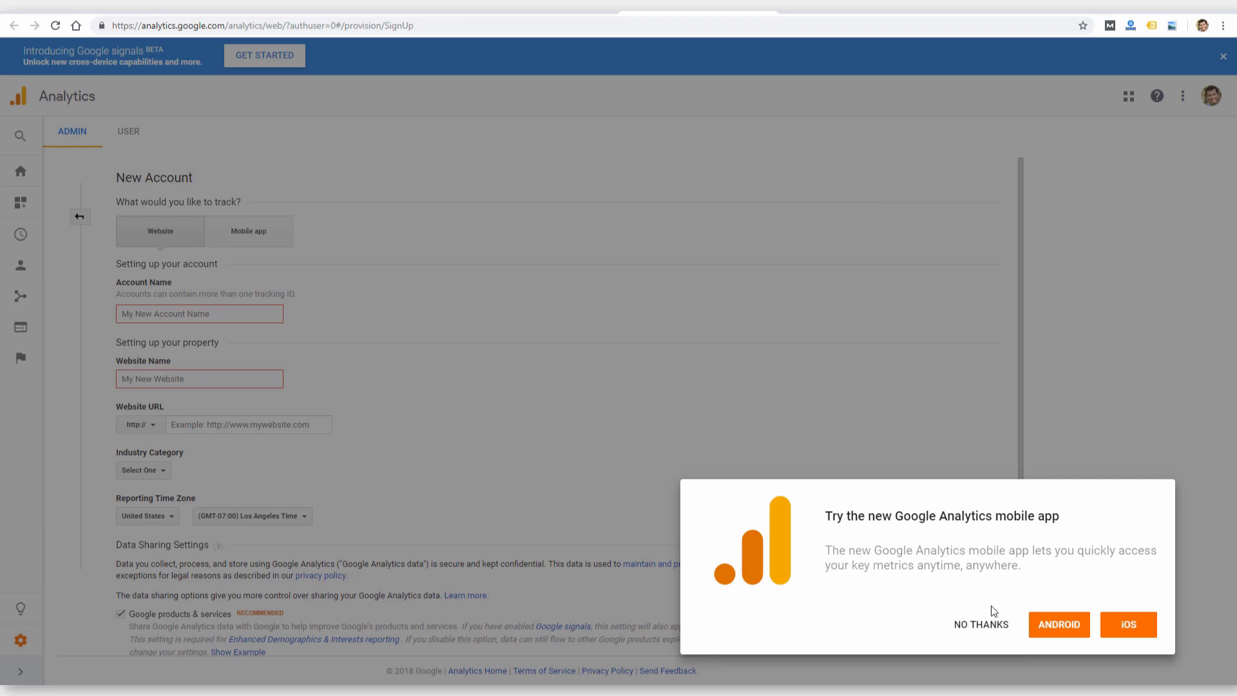
- Decline the Google Analytics mobile app offer
{"action": "left_click", "coordinate": [981, 625]}
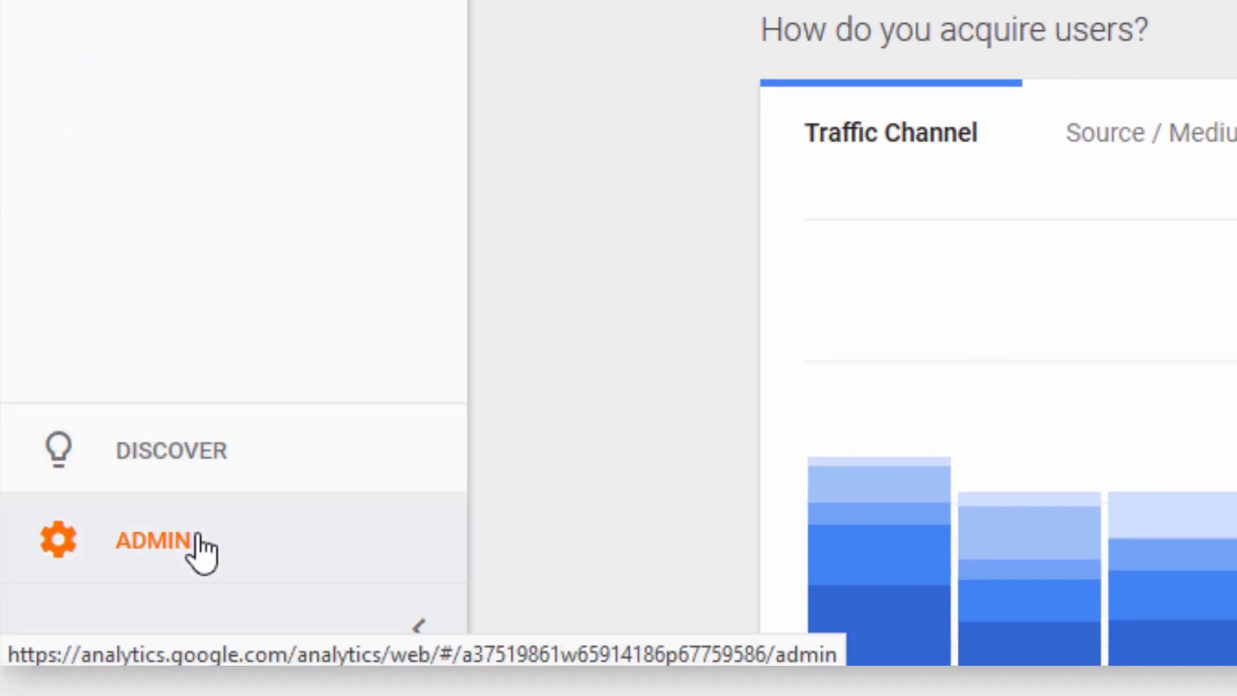
- Go to the Google Analytics Admin page from the left sidebar
{"action": "left_click", "coordinate": [71, 640]}
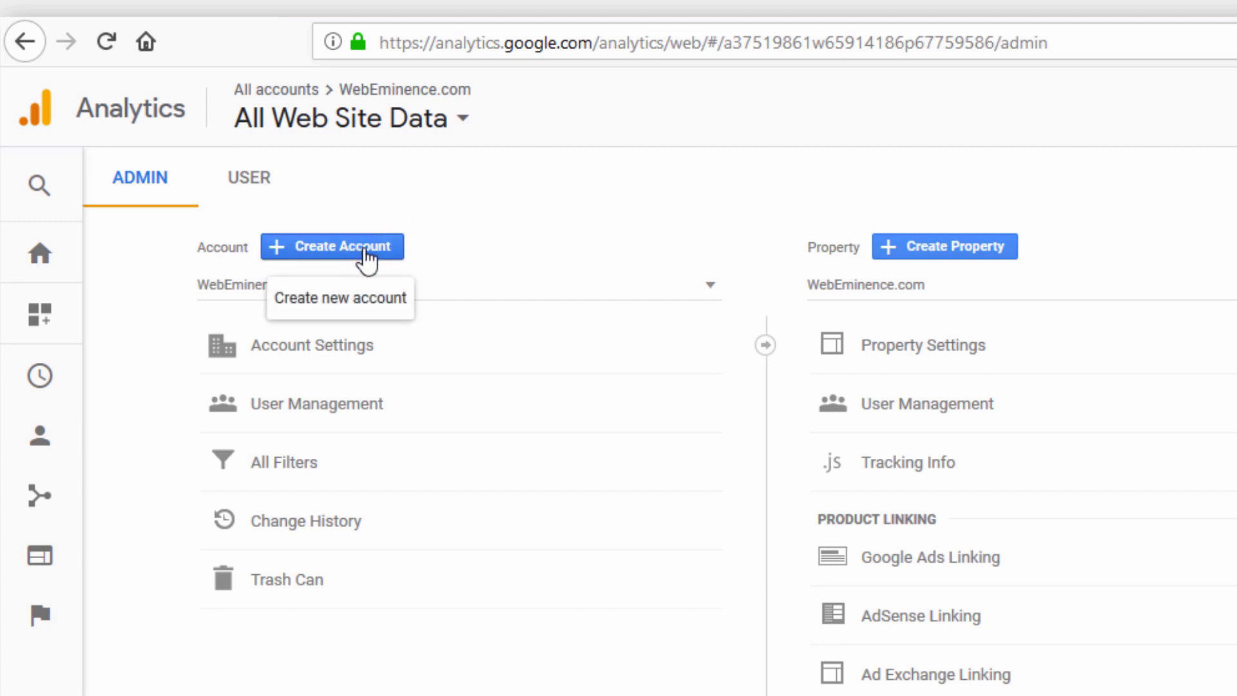
- Create a new Analytics account named Shimono Landscape
{"action": "left_click", "coordinate": [361, 252]}
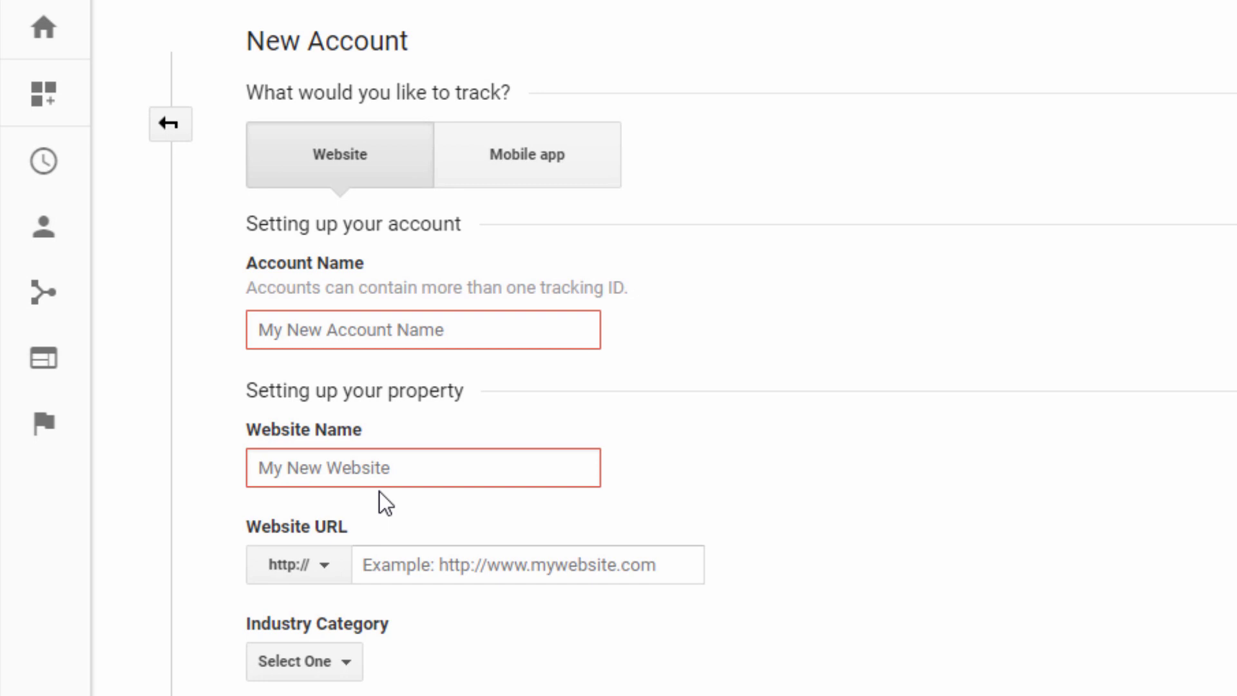
{"action": "left_click", "coordinate": [325, 329]}
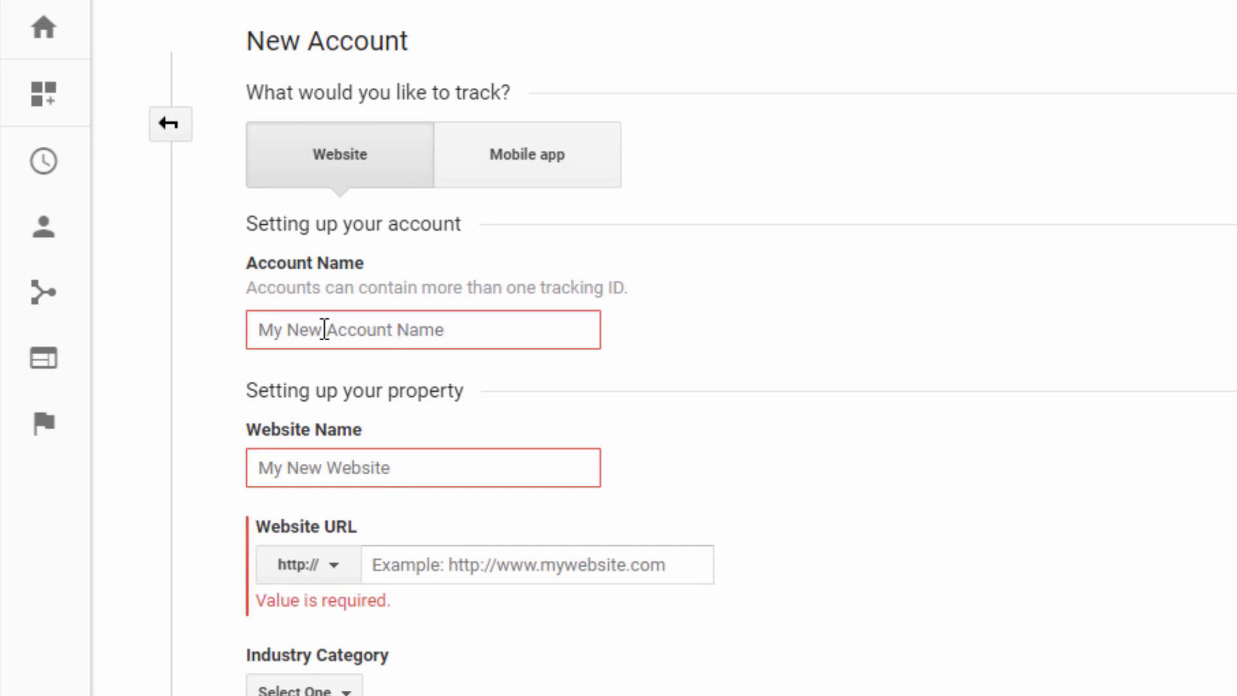
{"action": "left_click", "coordinate": [323, 331]}
{"action": "type", "text": "http://www.shimonolandscape.com/"}
{"action": "key", "text": "ctrl+a"}
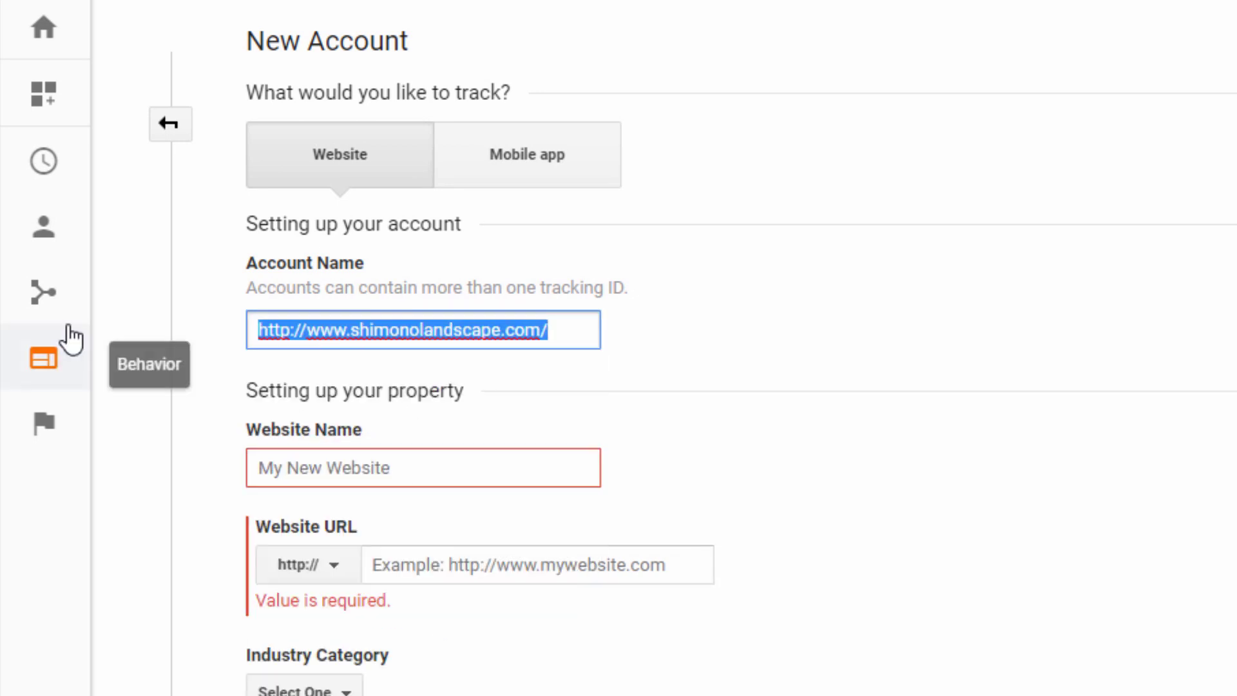
{"action": "type", "text": "Shimono Landscape"}
{"action": "key", "text": "Tab"}
{"action": "type", "text": "http://www.shimonolandscape.com/"}
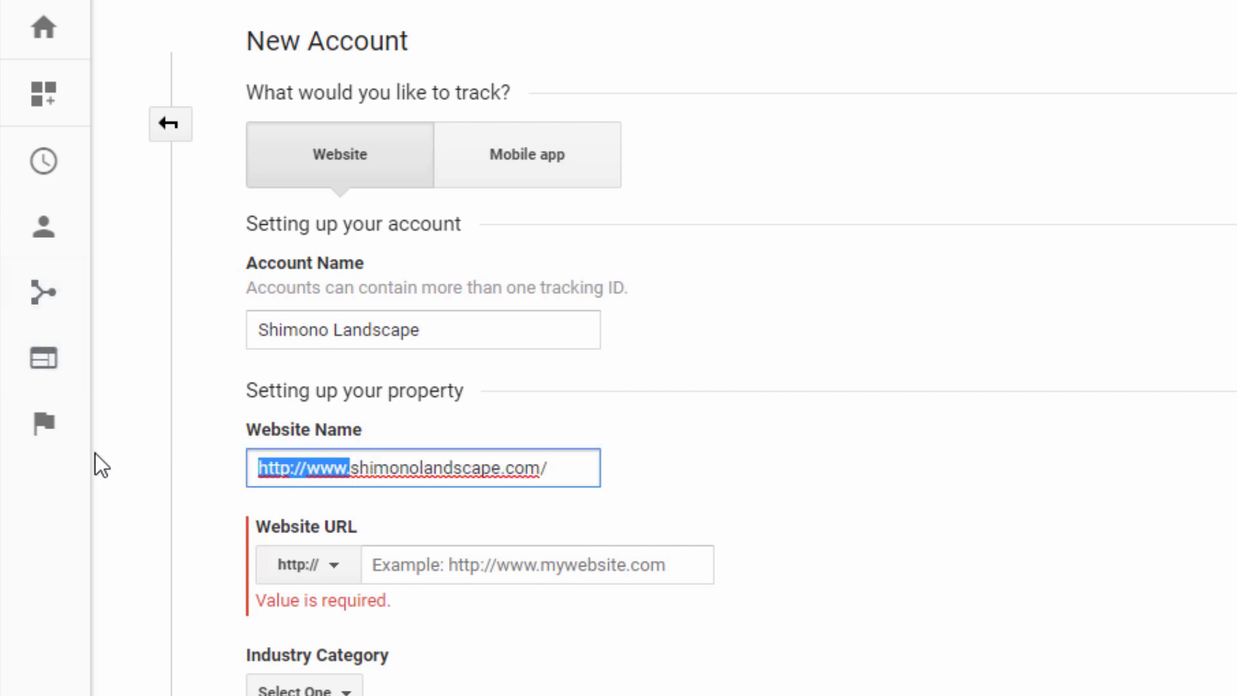
{"action": "key", "text": "BackSpace"}
{"action": "left_click", "coordinate": [496, 478]}
{"action": "key", "text": "BackSpace"}
{"action": "left_click", "coordinate": [500, 565]}
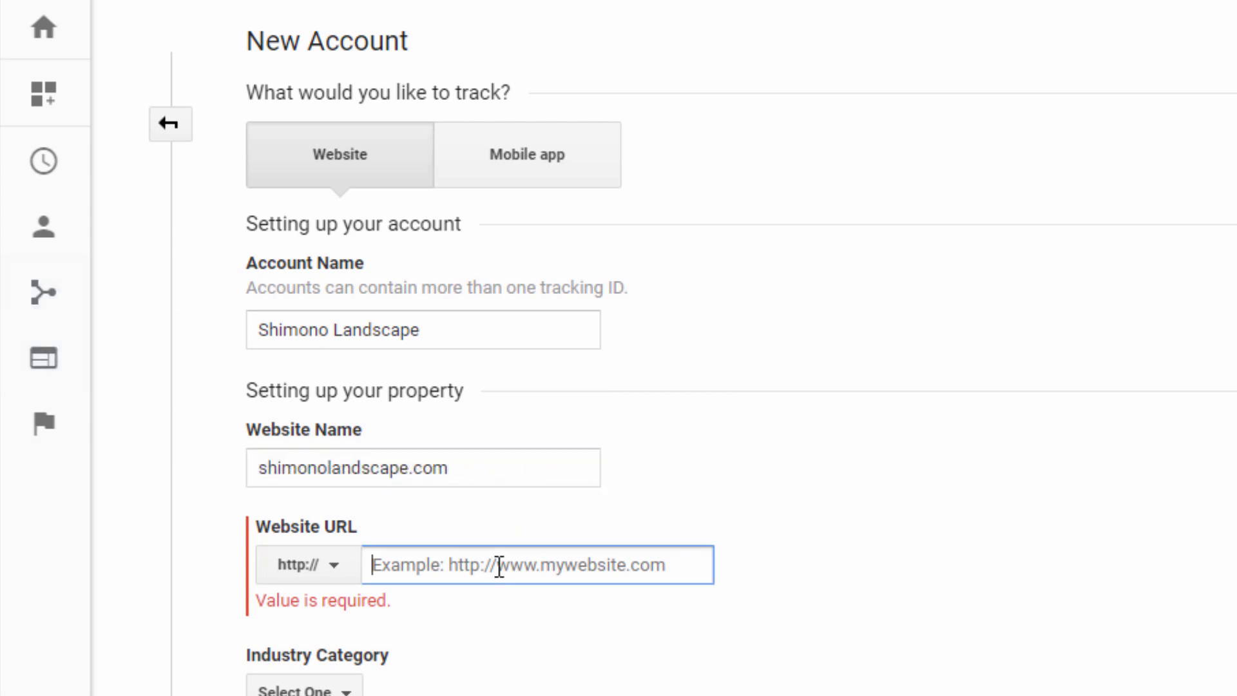
{"action": "type", "text": "http://www.shimonolandscape.com/"}
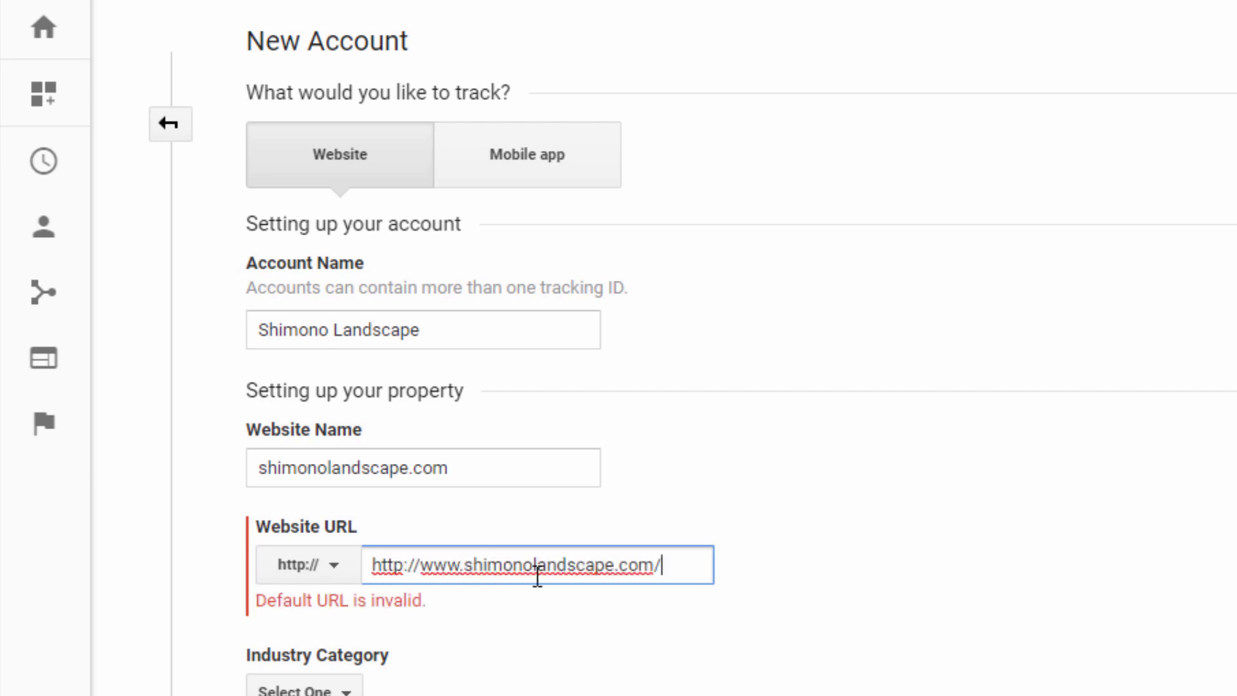
{"action": "key", "text": "BackSpace"}
{"action": "left_click_drag", "start_coordinate": [413, 570], "coordinate": [326, 575]}
{"action": "key", "text": "Delete"}
{"action": "key", "text": "Delete"}
{"action": "key", "text": "Delete"}
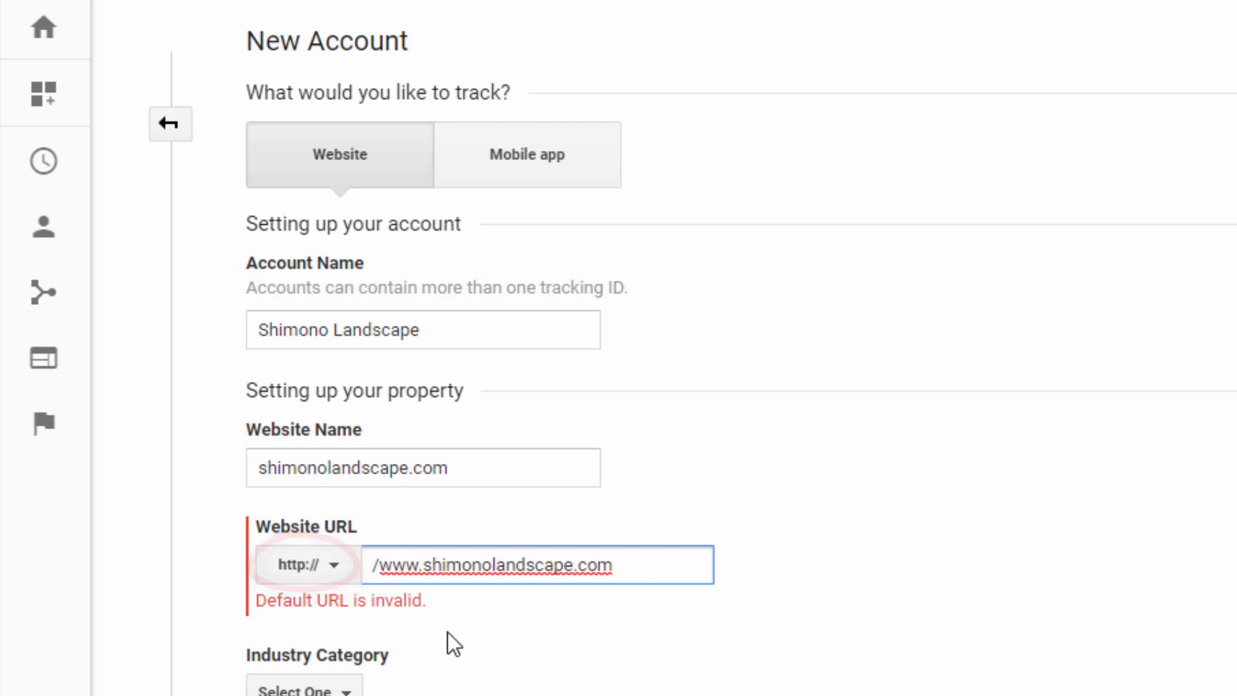
- Choose Home and Garden as the industry category
{"action": "left_click", "coordinate": [294, 668]}
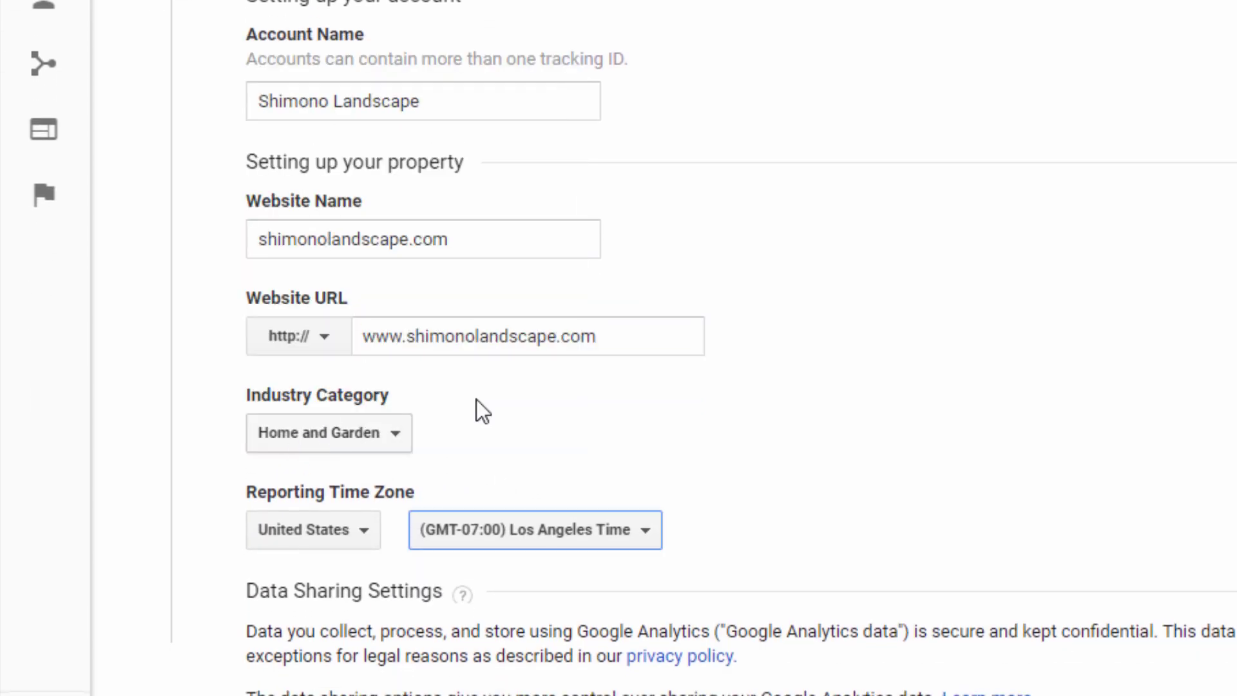
{"action": "scroll", "coordinate": [805, 395], "scroll_direction": "down", "scroll_amount": 6}
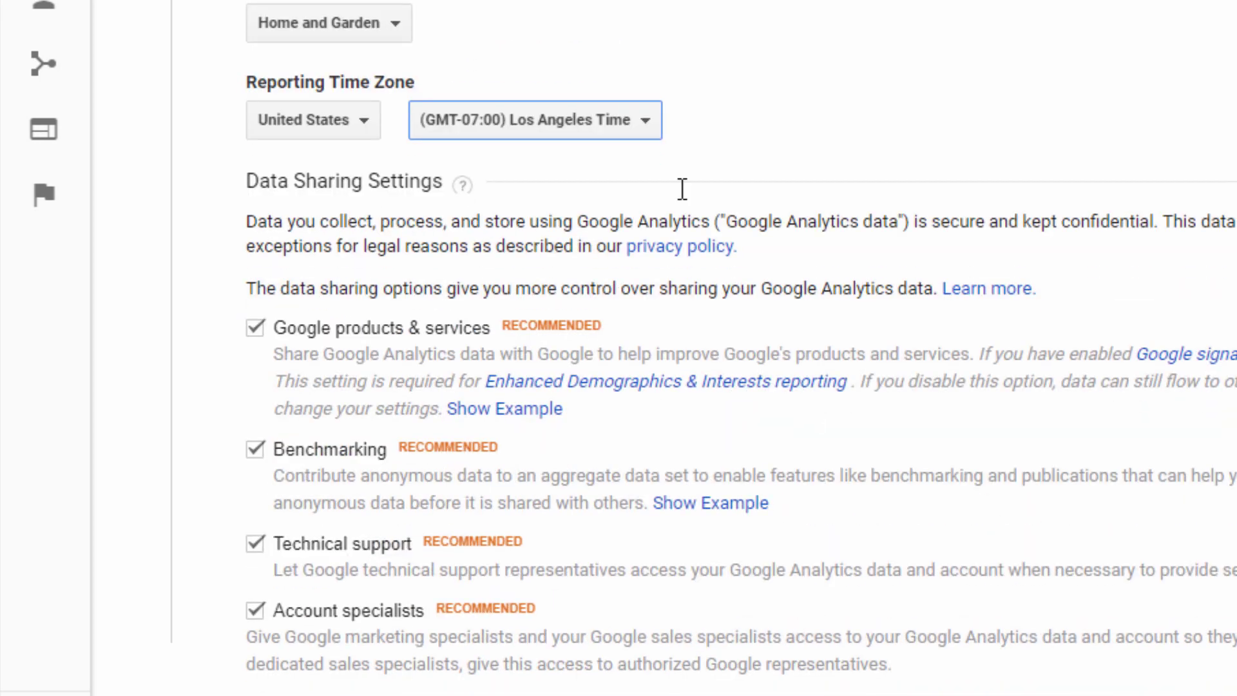
{"action": "scroll", "coordinate": [609, 279], "scroll_direction": "down", "scroll_amount": 2}
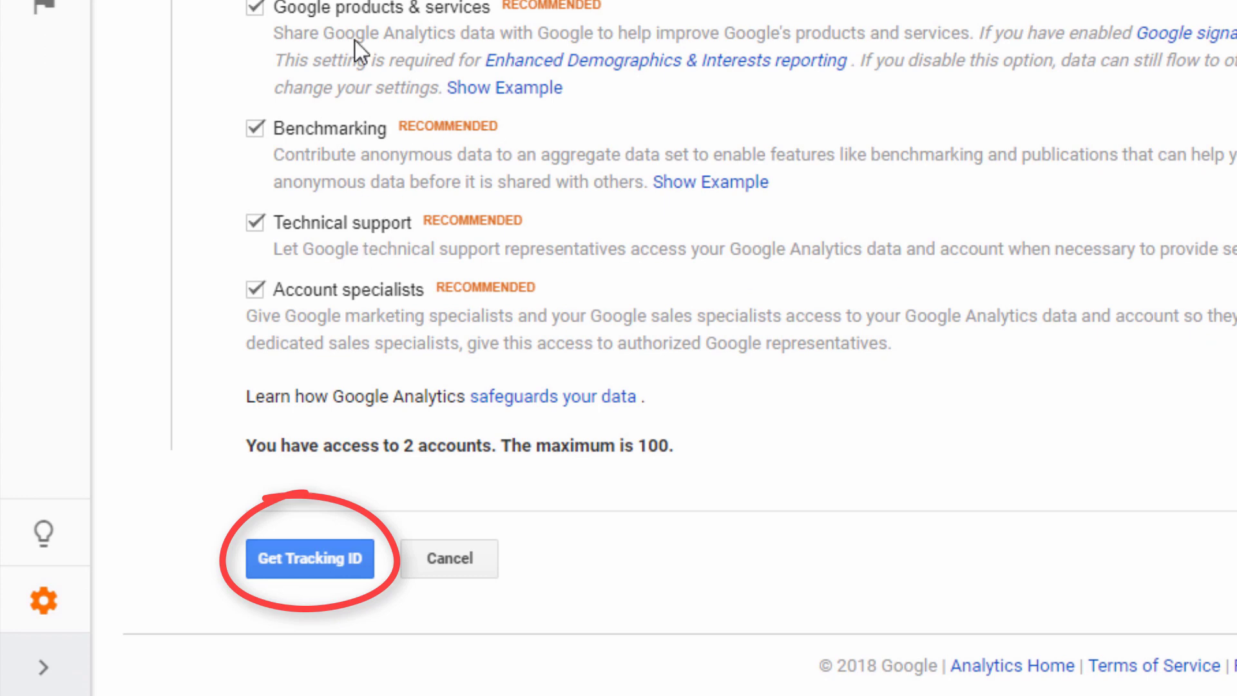
- Request the tracking ID and accept the GDPR, data protection and service terms
{"action": "left_click", "coordinate": [348, 573]}
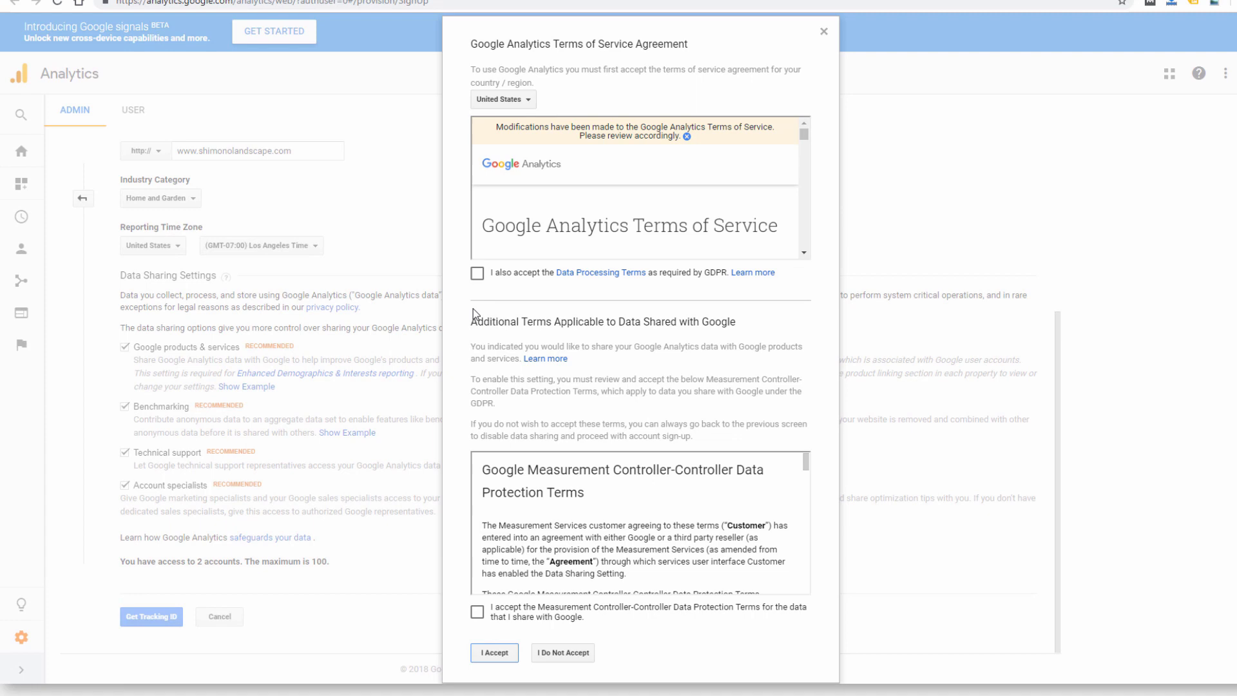
{"action": "left_click", "coordinate": [477, 273]}
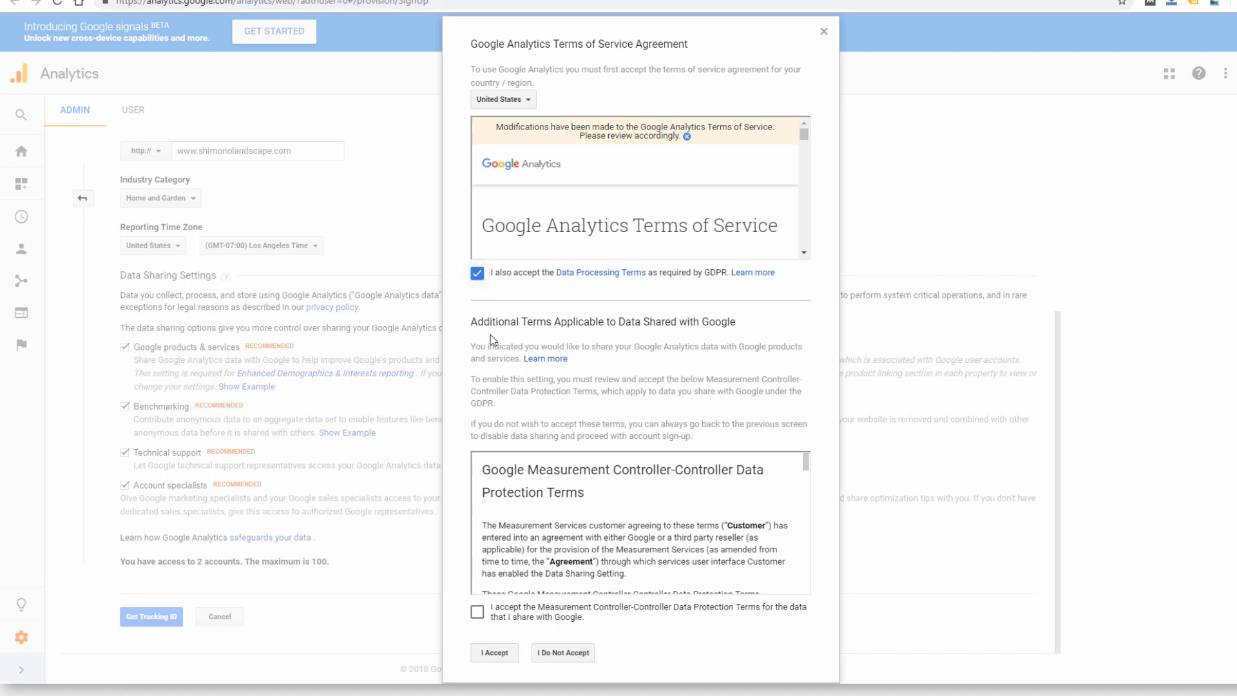
{"action": "left_click", "coordinate": [476, 612]}
{"action": "left_click", "coordinate": [502, 652]}
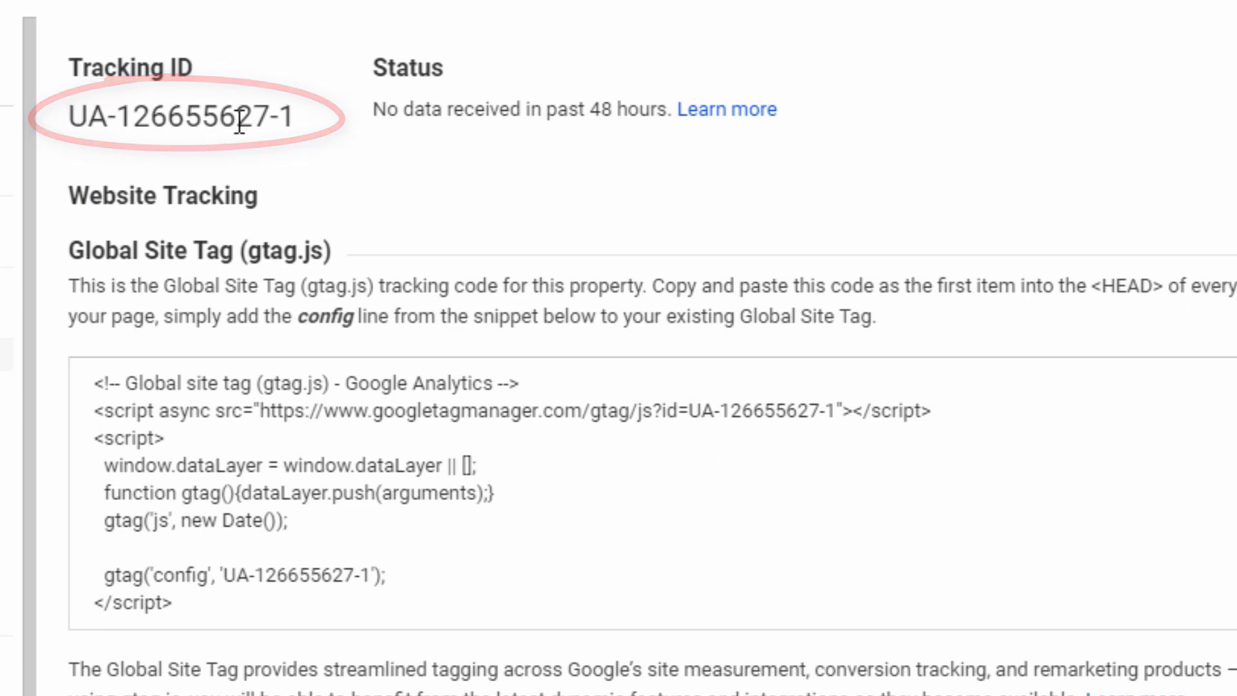
- Copy the entire gtag.js tracking code snippet
{"action": "left_click_drag", "start_coordinate": [90, 384], "coordinate": [219, 429]}
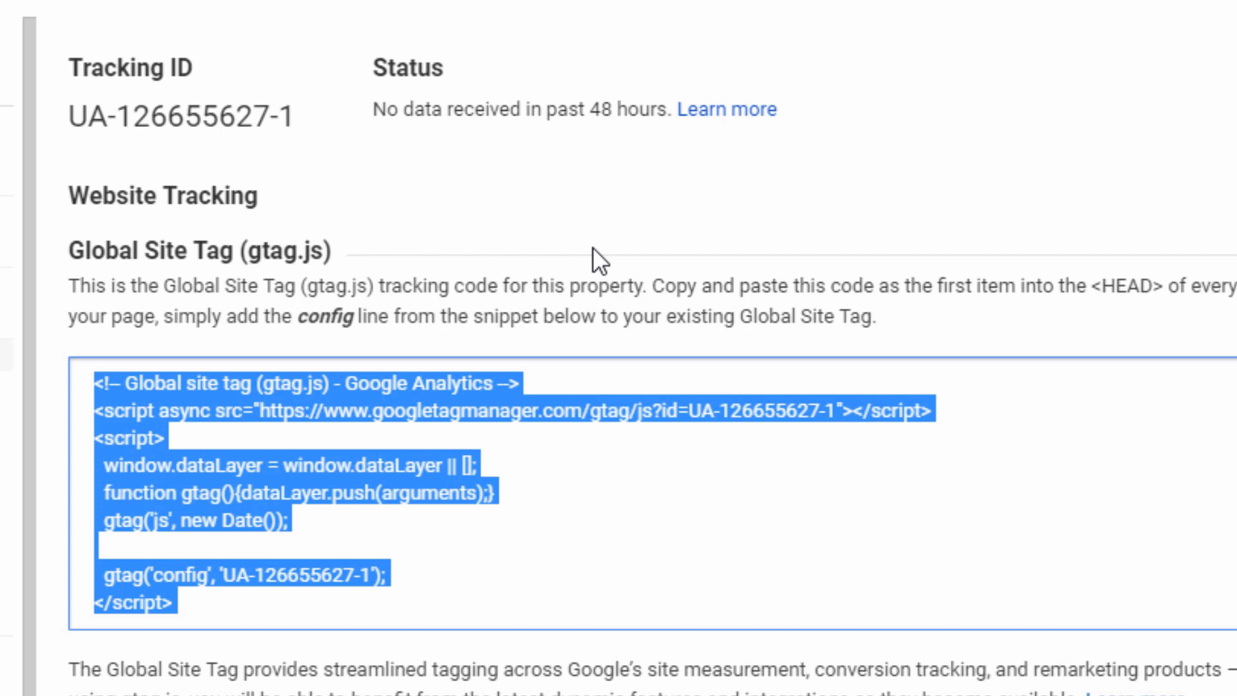
{"action": "left_click", "coordinate": [171, 443]}
{"action": "key", "text": "ctrl+a"}
{"action": "right_click", "coordinate": [144, 405]}
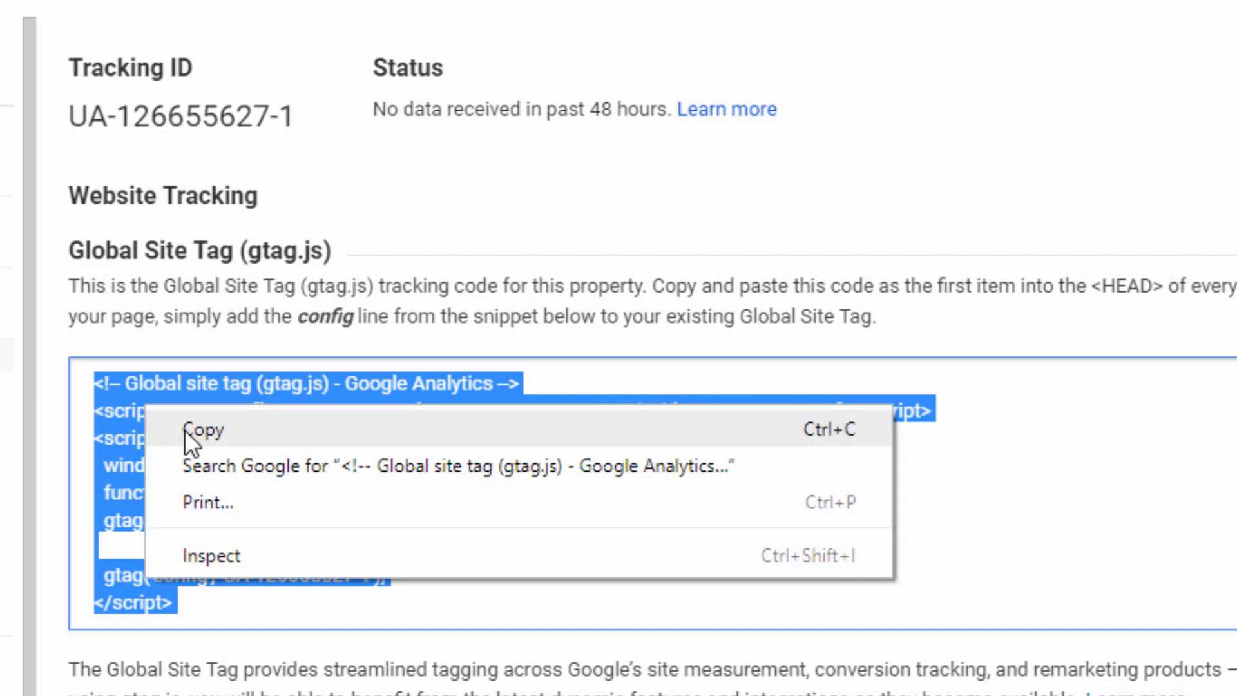
{"action": "left_click", "coordinate": [184, 429]}
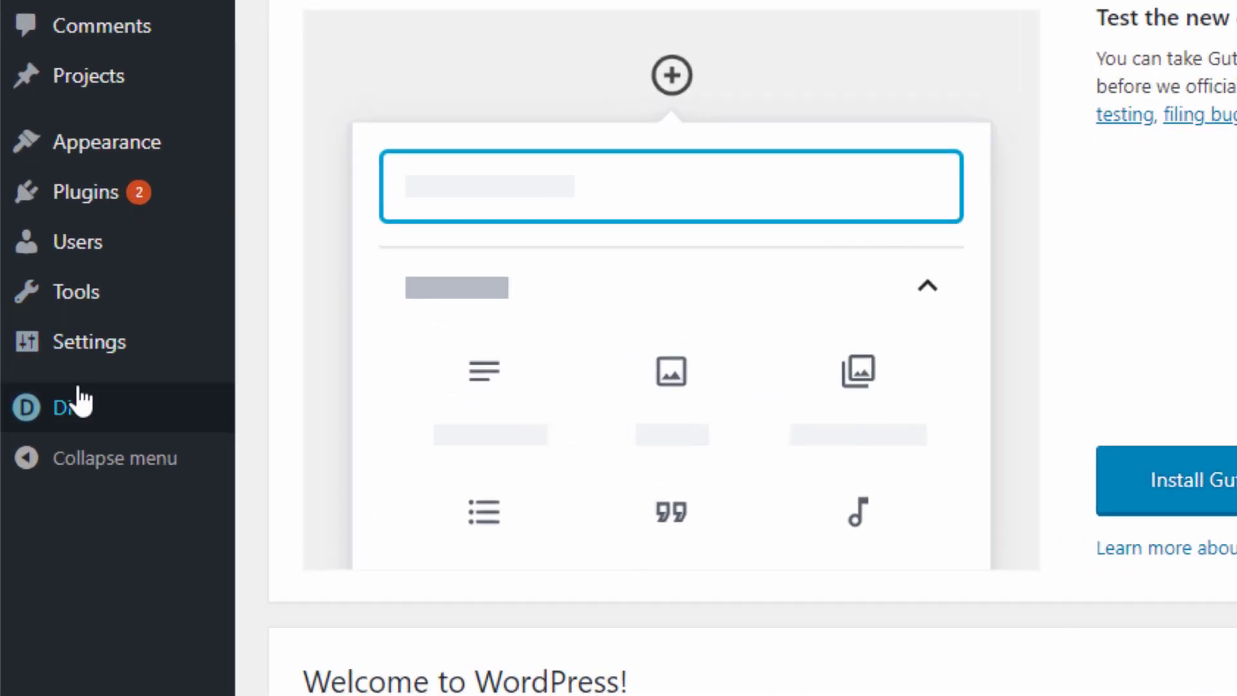
- Go to Divi Theme Options > Integration with header code left enabled
{"action": "mouse_move", "coordinate": [33, 394]}
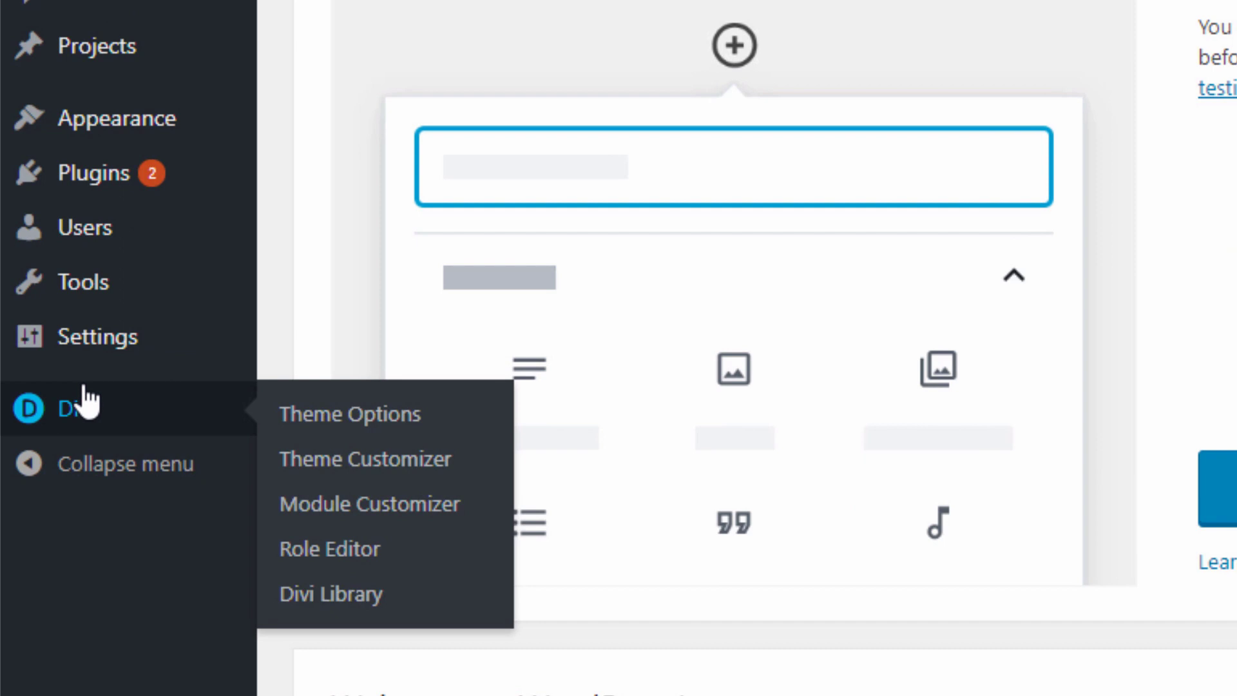
{"action": "left_click", "coordinate": [87, 411]}
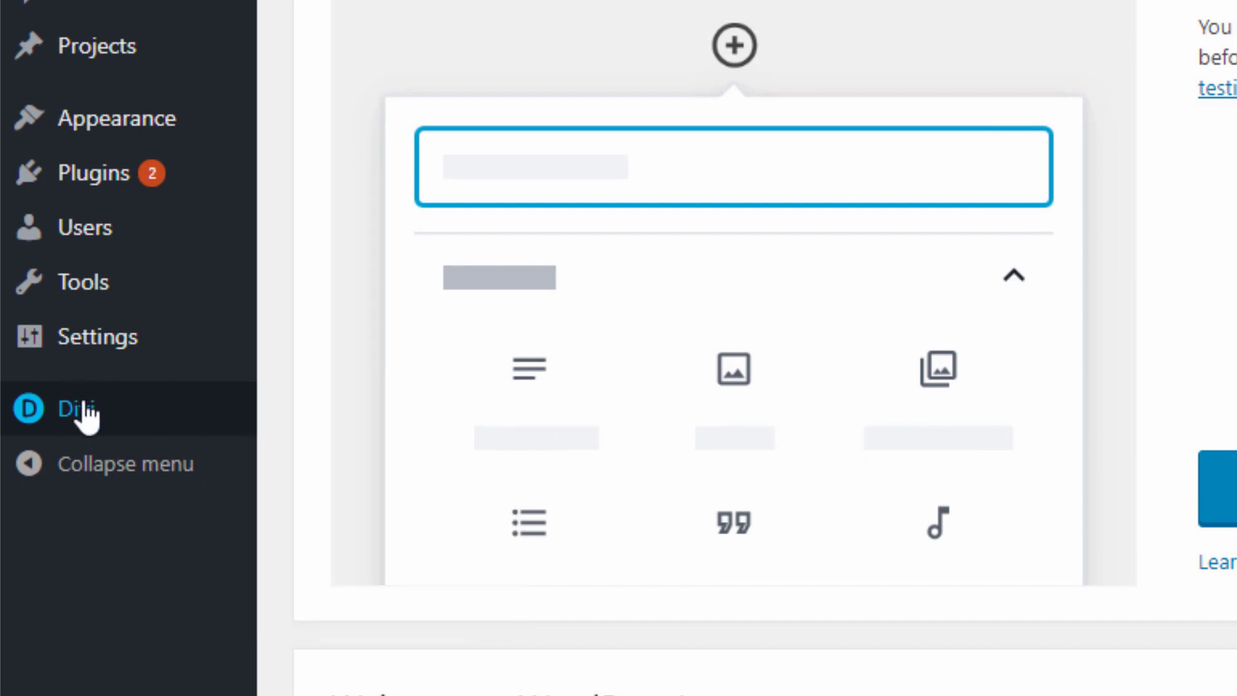
{"action": "mouse_move", "coordinate": [84, 412]}
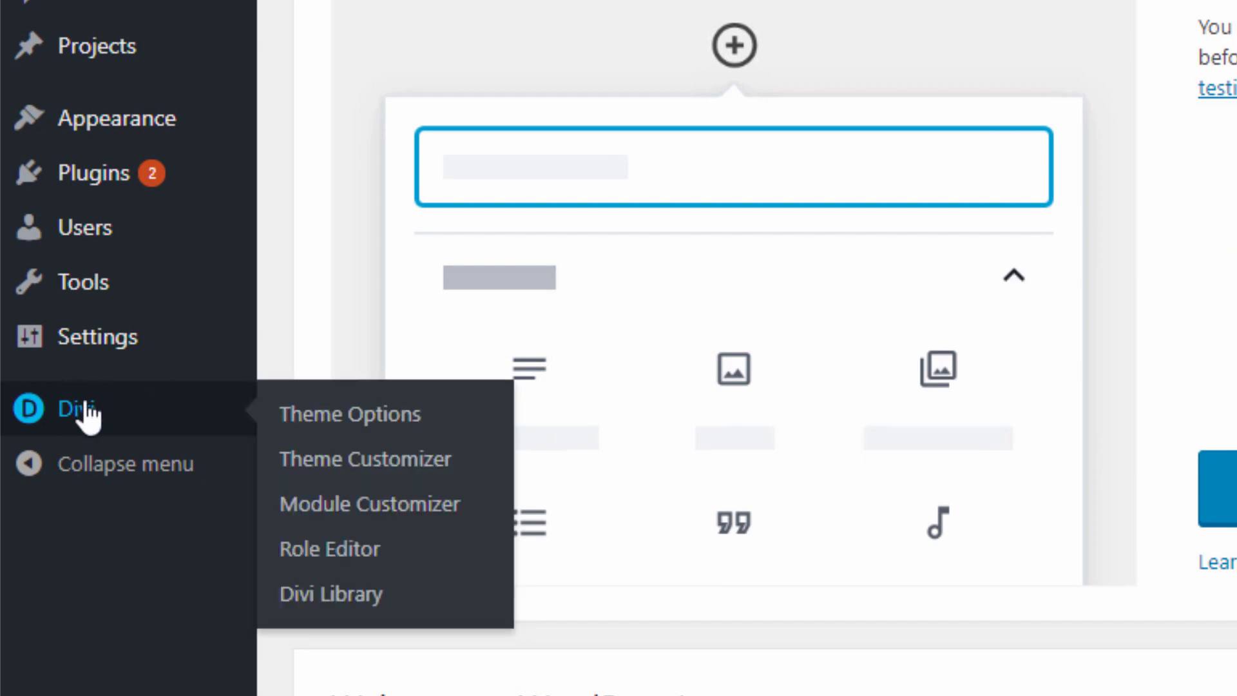
{"action": "left_click", "coordinate": [340, 422]}
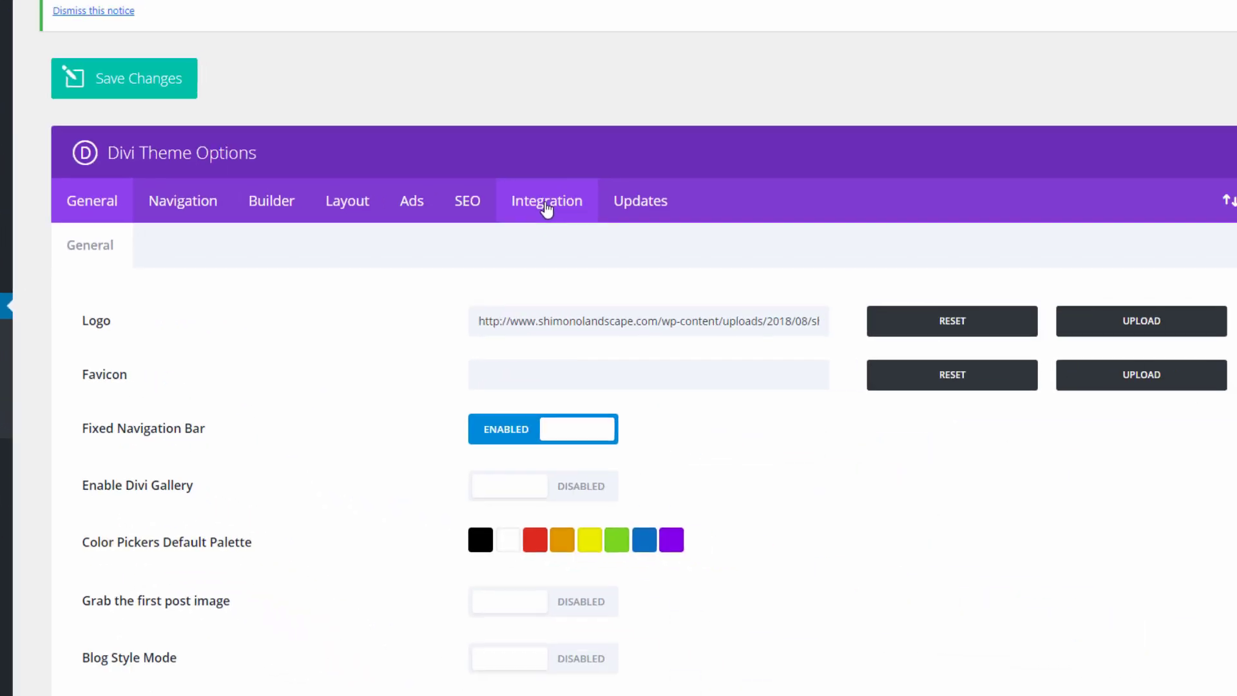
{"action": "left_click", "coordinate": [498, 218]}
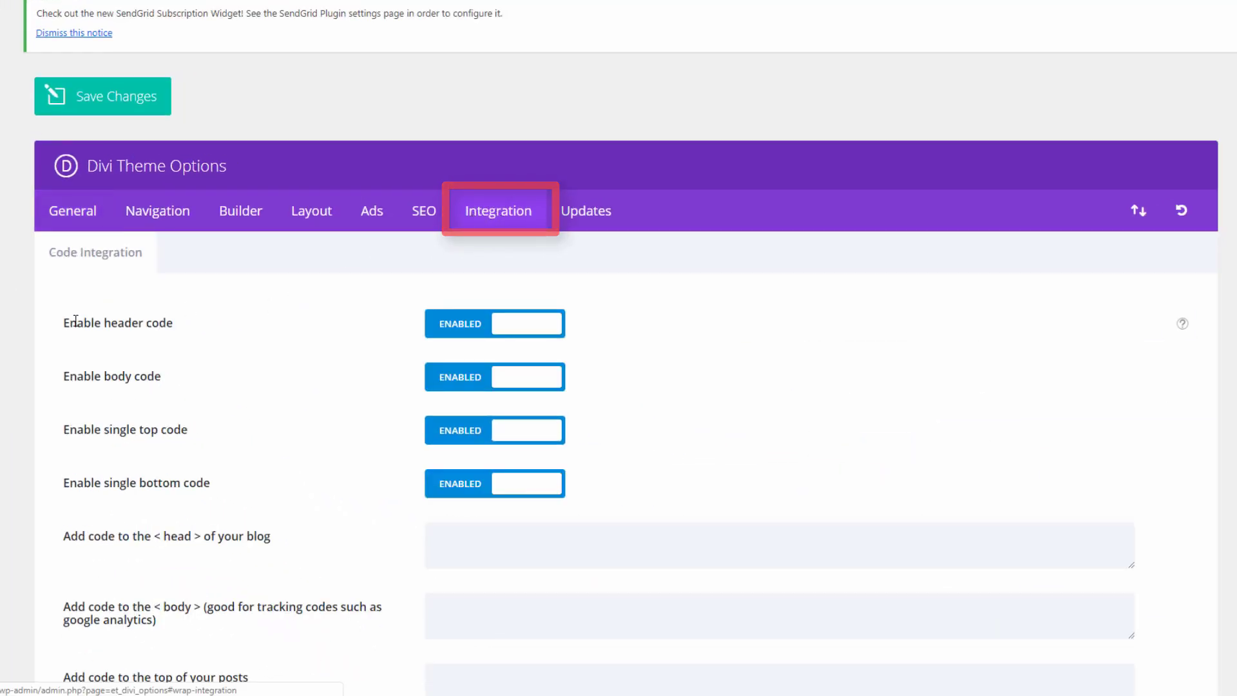
{"action": "left_click", "coordinate": [441, 326]}
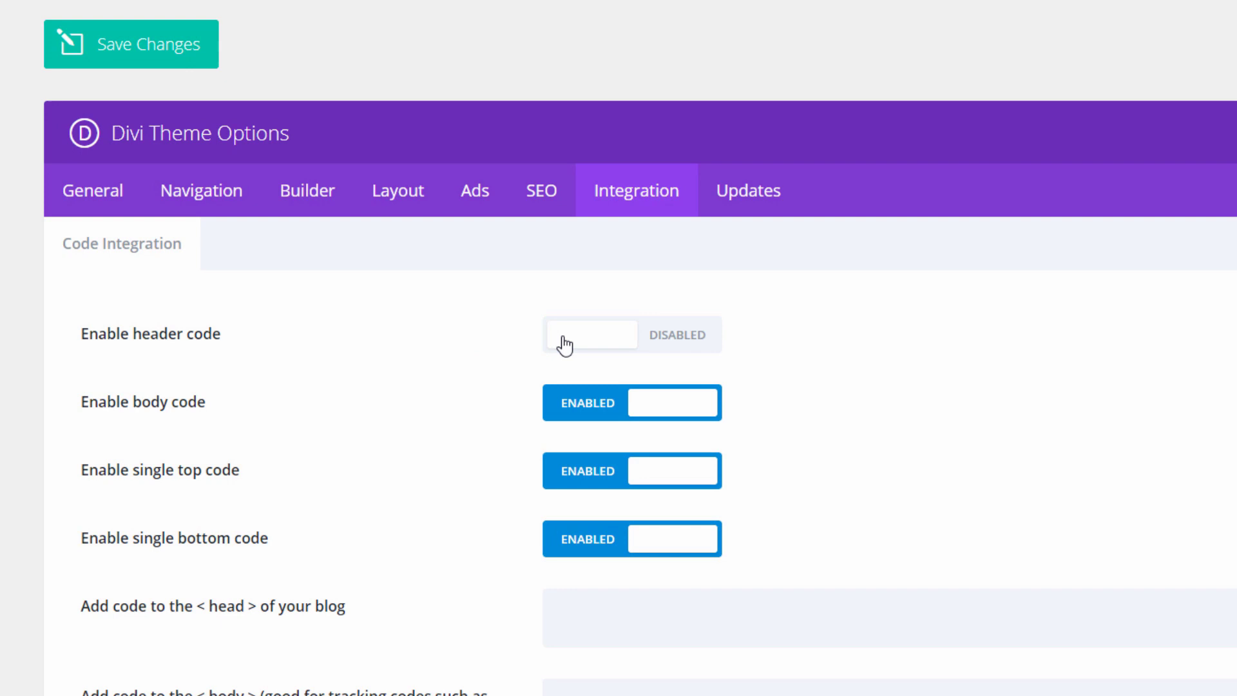
{"action": "left_click", "coordinate": [441, 325]}
- Paste the gtag snippet into 'Add code to the <head>' and save changes
{"action": "scroll", "coordinate": [467, 328], "scroll_direction": "down", "scroll_amount": 3}
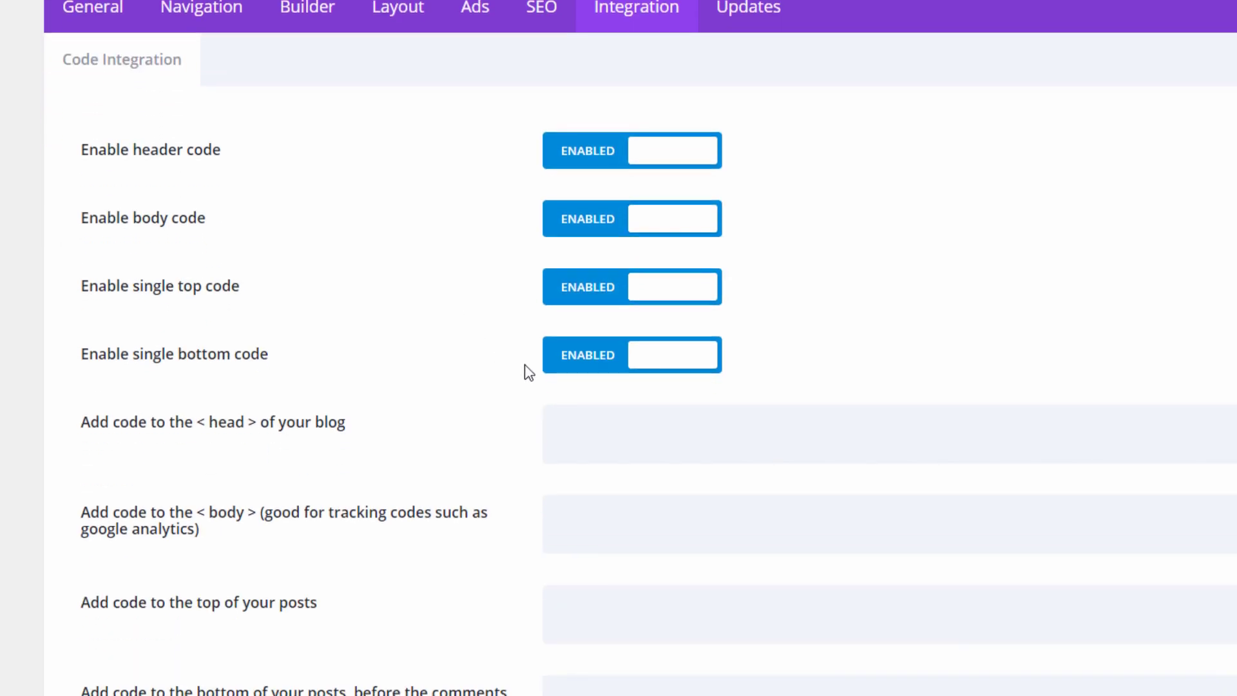
{"action": "left_click", "coordinate": [573, 406]}
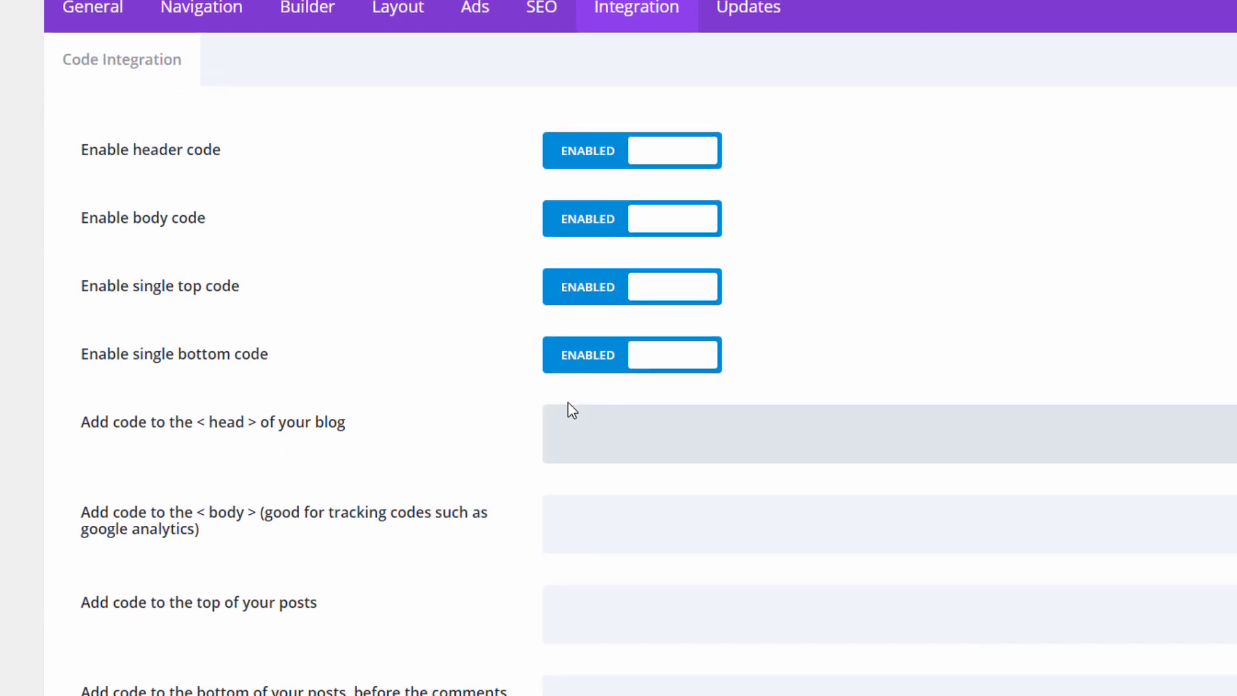
{"action": "key", "text": "ctrl+v"}
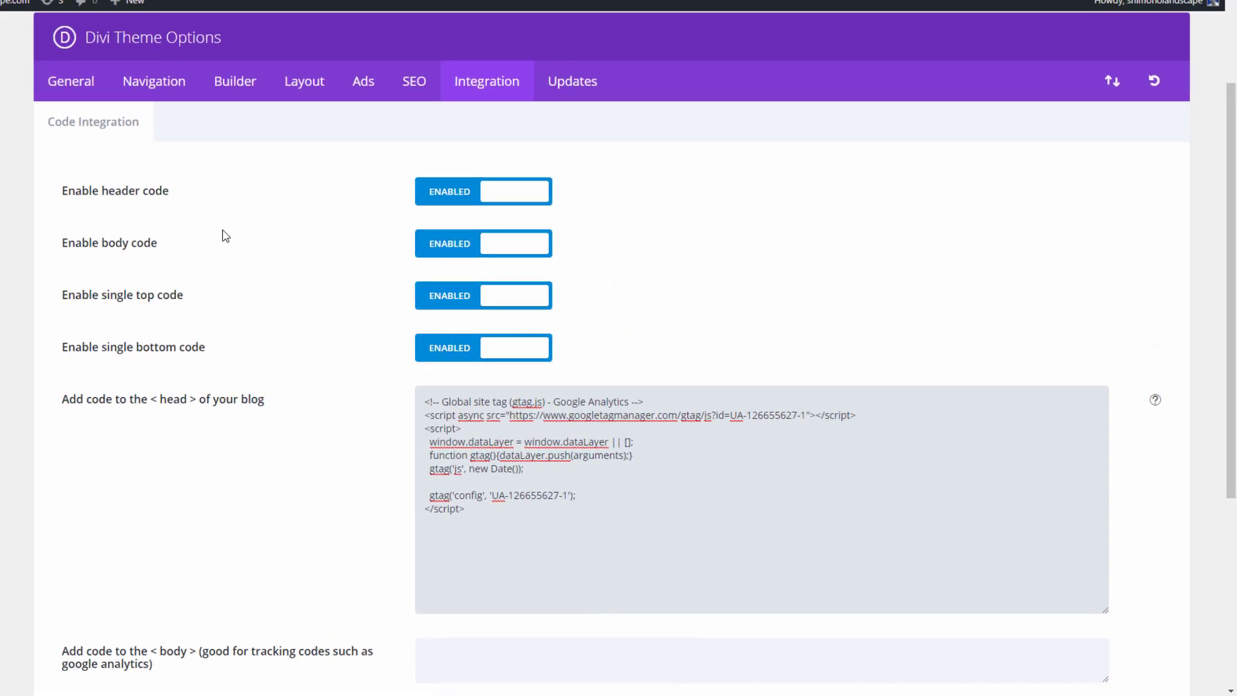
{"action": "scroll", "coordinate": [270, 213], "scroll_direction": "up", "scroll_amount": 3}
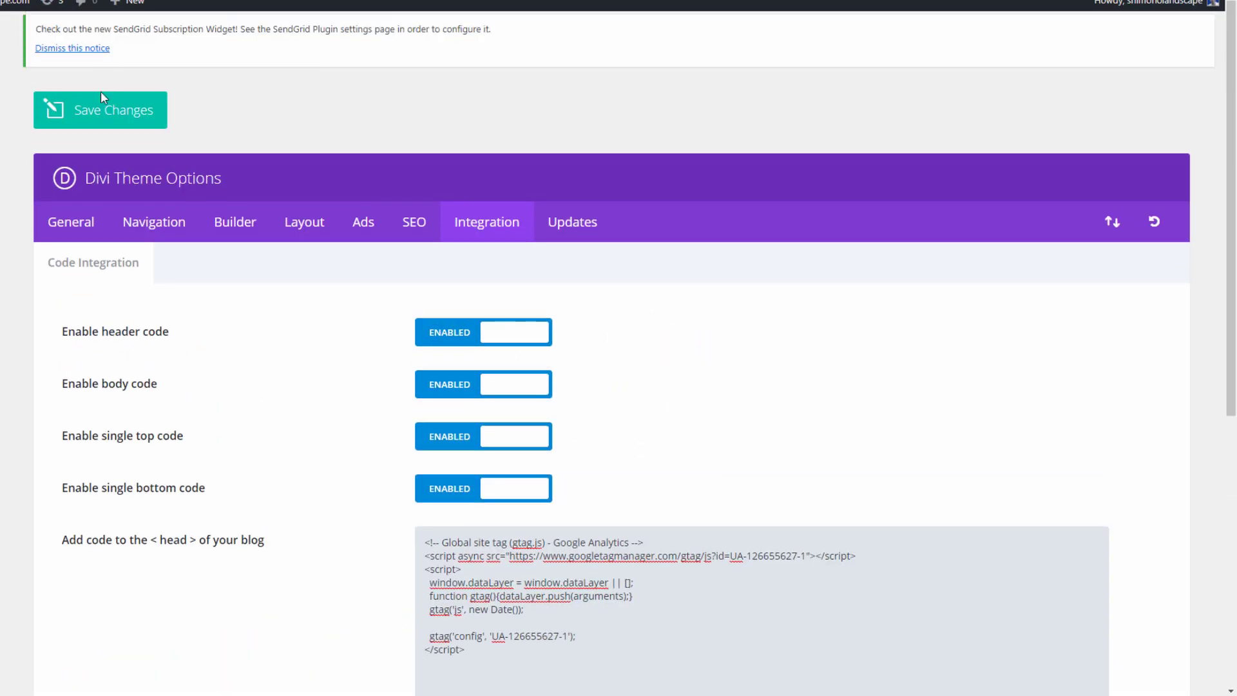
{"action": "left_click", "coordinate": [101, 96]}
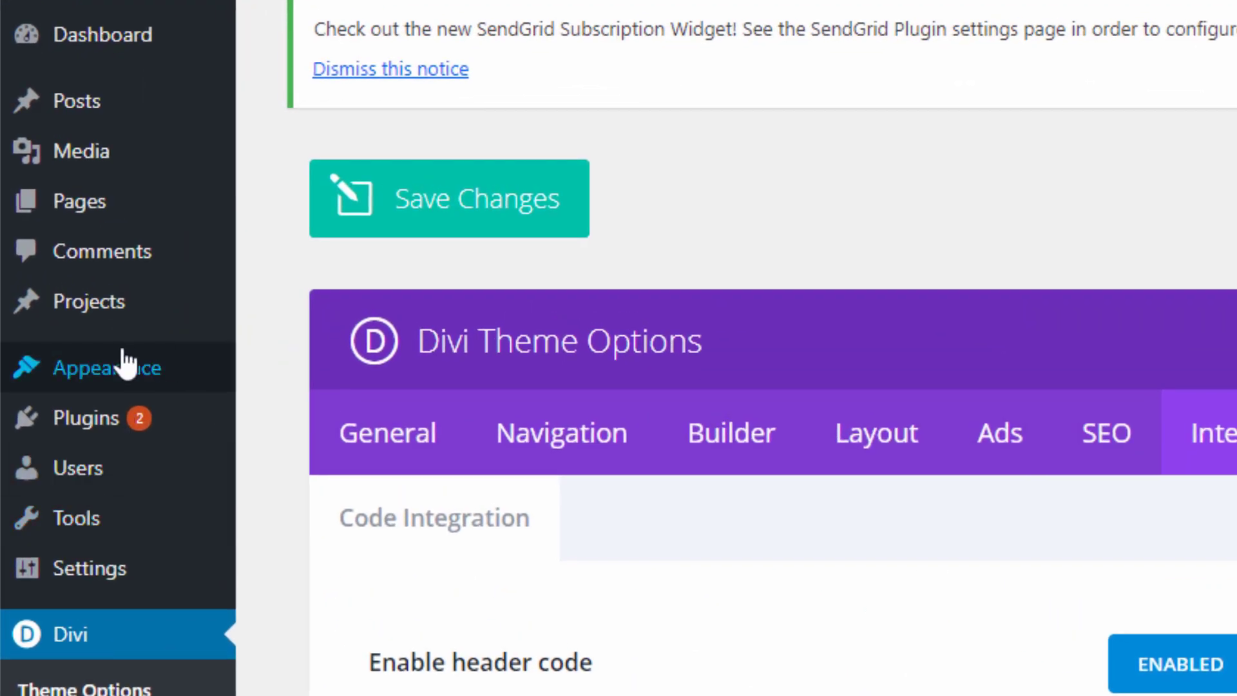
- Load the Divi theme in the theme file editor and open header.php
{"action": "mouse_move", "coordinate": [127, 364]}
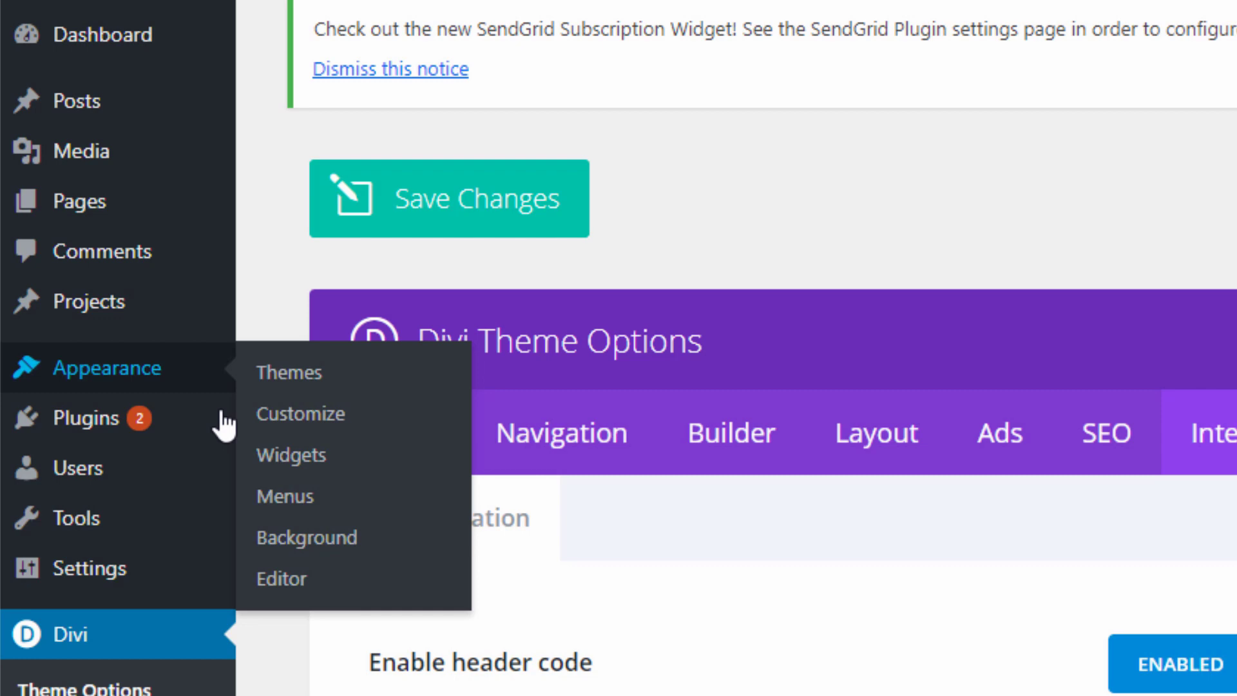
{"action": "left_click", "coordinate": [283, 581]}
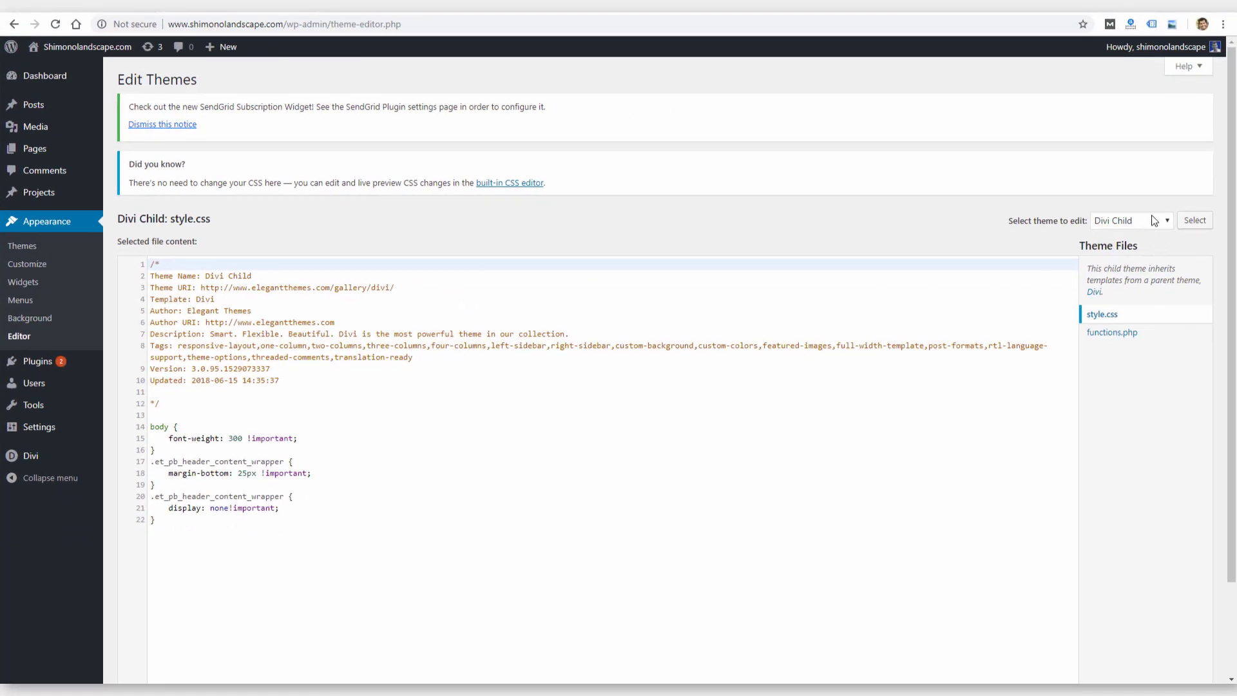
{"action": "left_click", "coordinate": [1153, 221]}
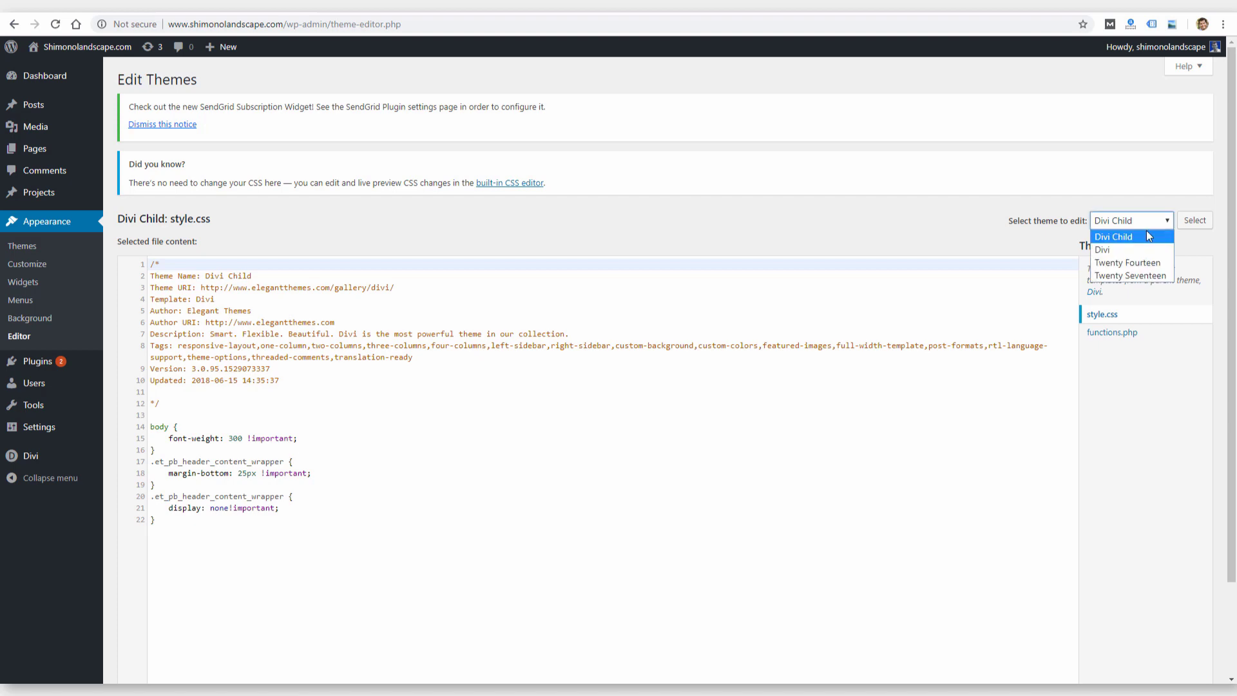
{"action": "left_click", "coordinate": [1129, 247]}
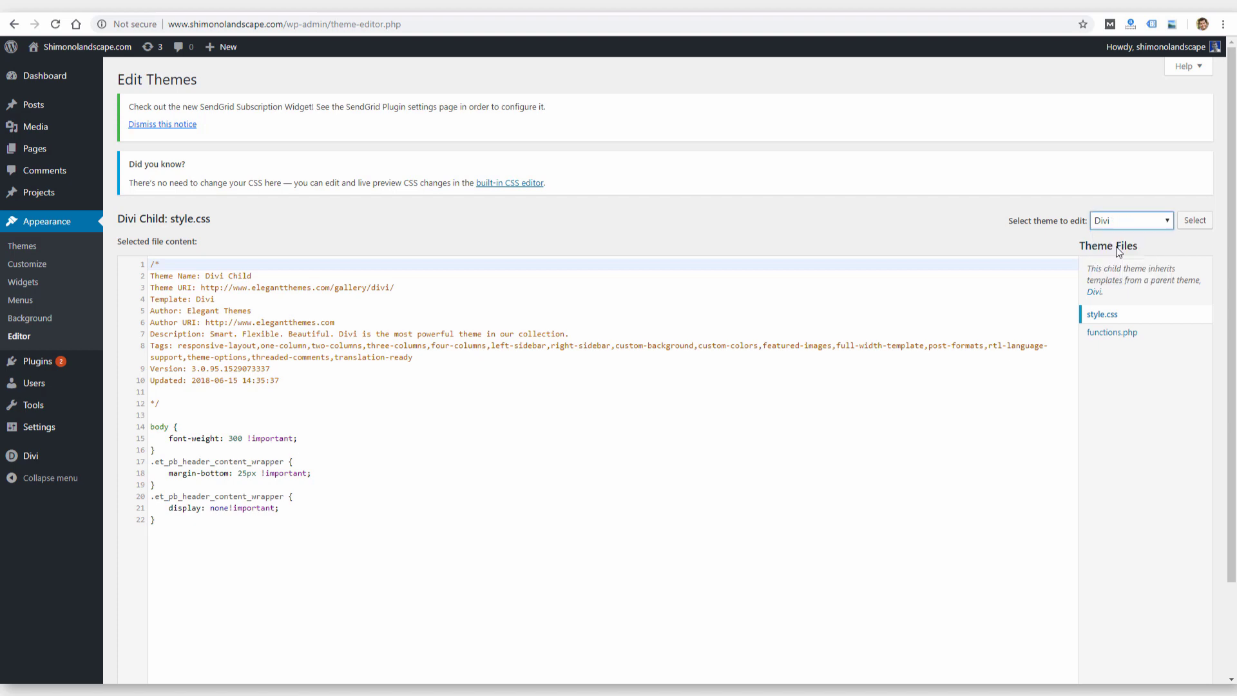
{"action": "left_click", "coordinate": [1189, 229]}
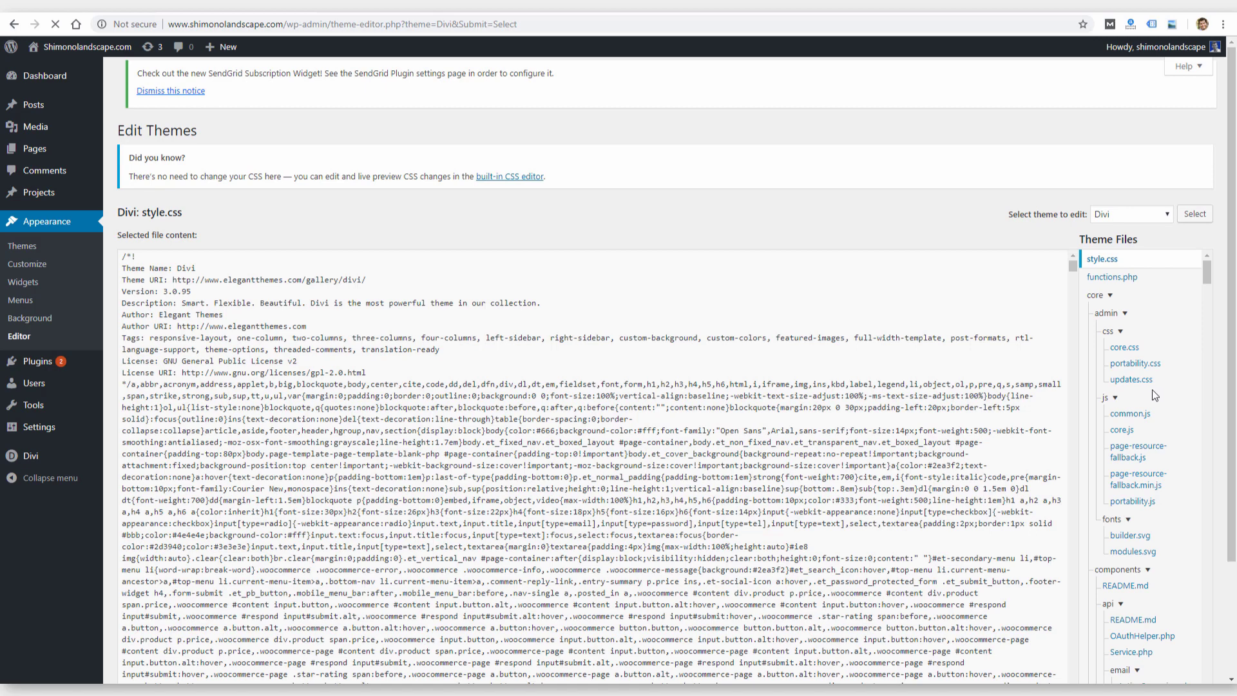
{"action": "left_click", "coordinate": [1152, 389]}
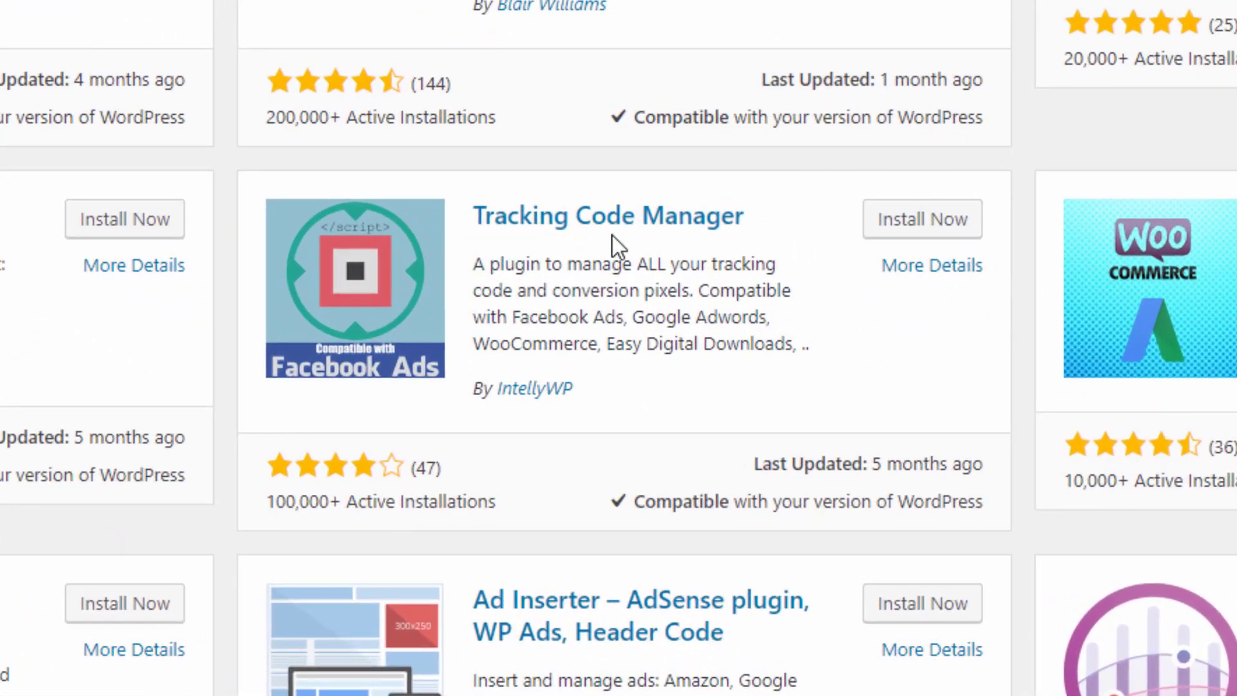
- Install and activate Tracking Code Manager, continuing with its free version
{"action": "left_click", "coordinate": [922, 240]}
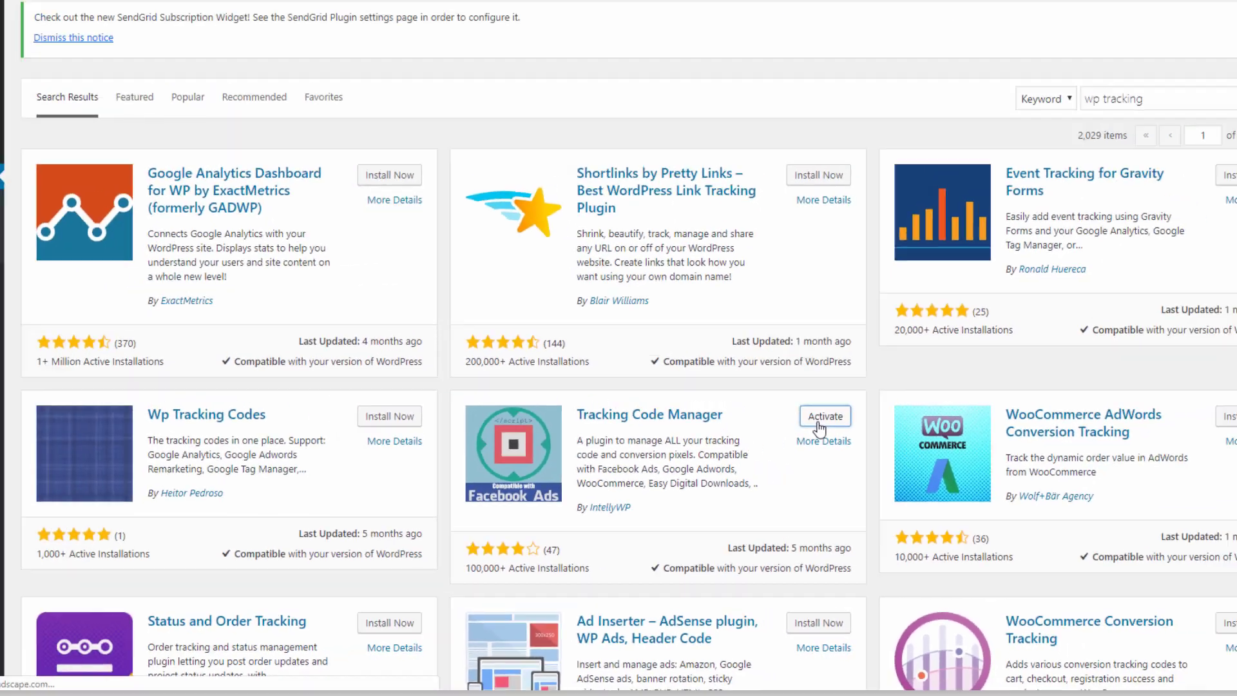
{"action": "left_click", "coordinate": [819, 424]}
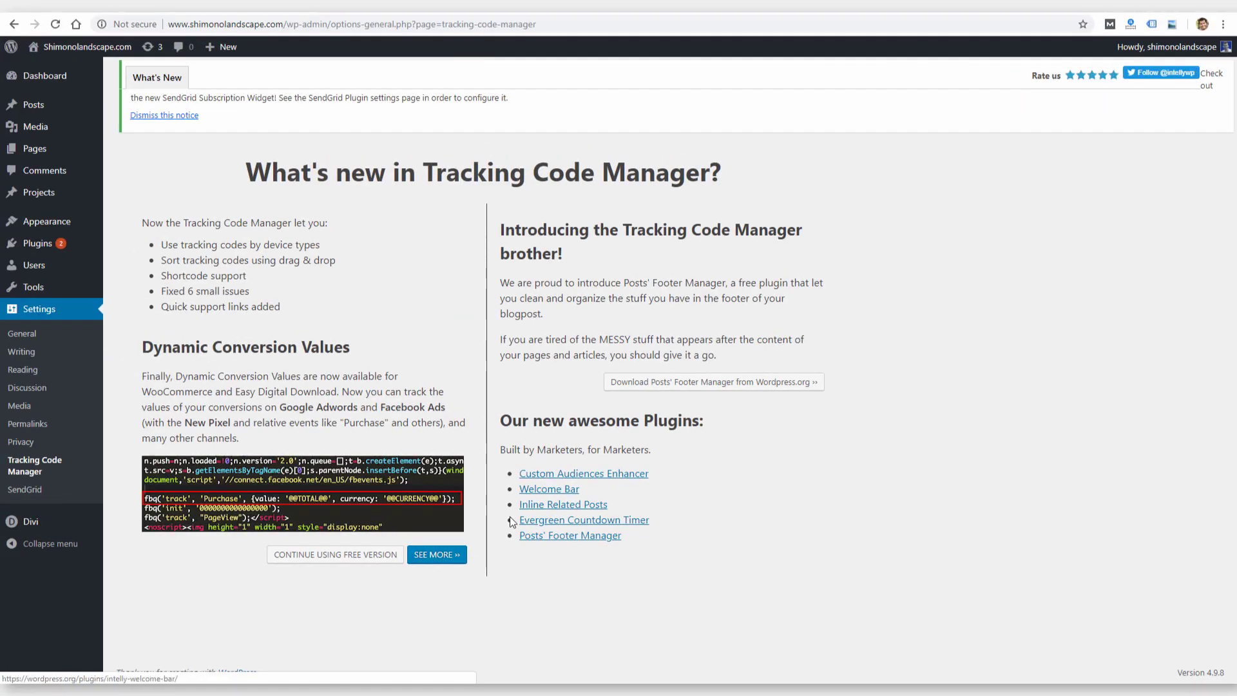
{"action": "left_click", "coordinate": [376, 557]}
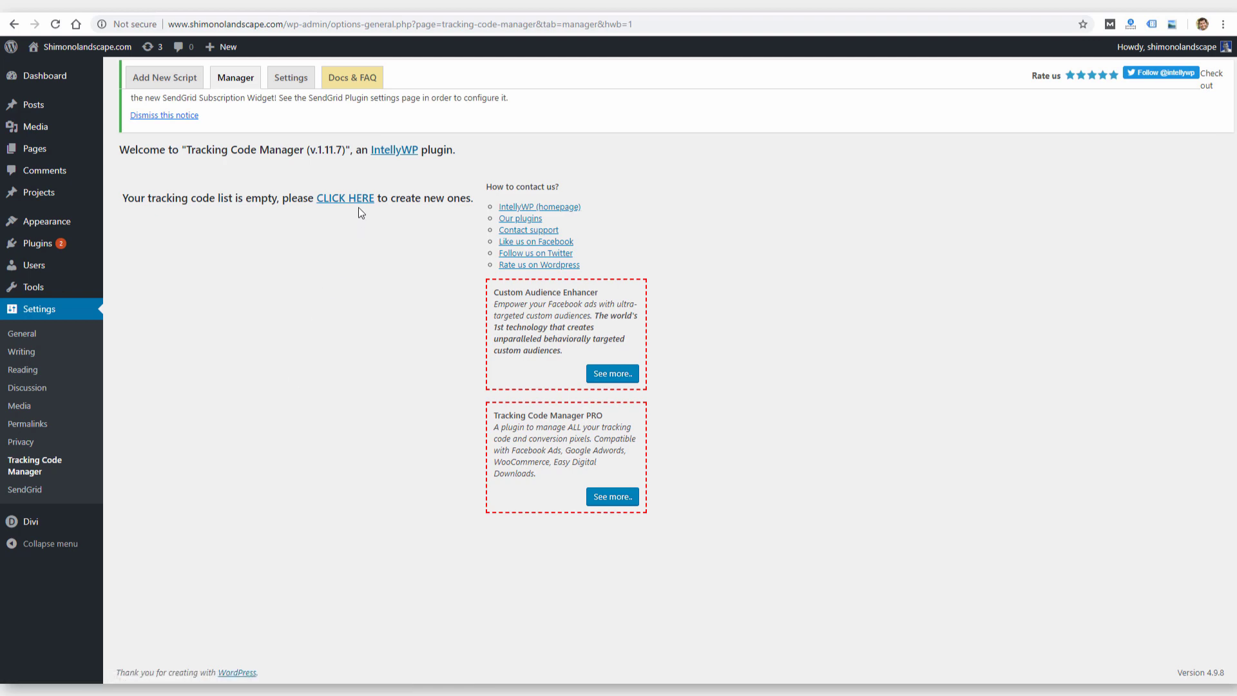
- Add a tracking code named Google Analytics containing the pasted gtag script
{"action": "left_click", "coordinate": [346, 199]}
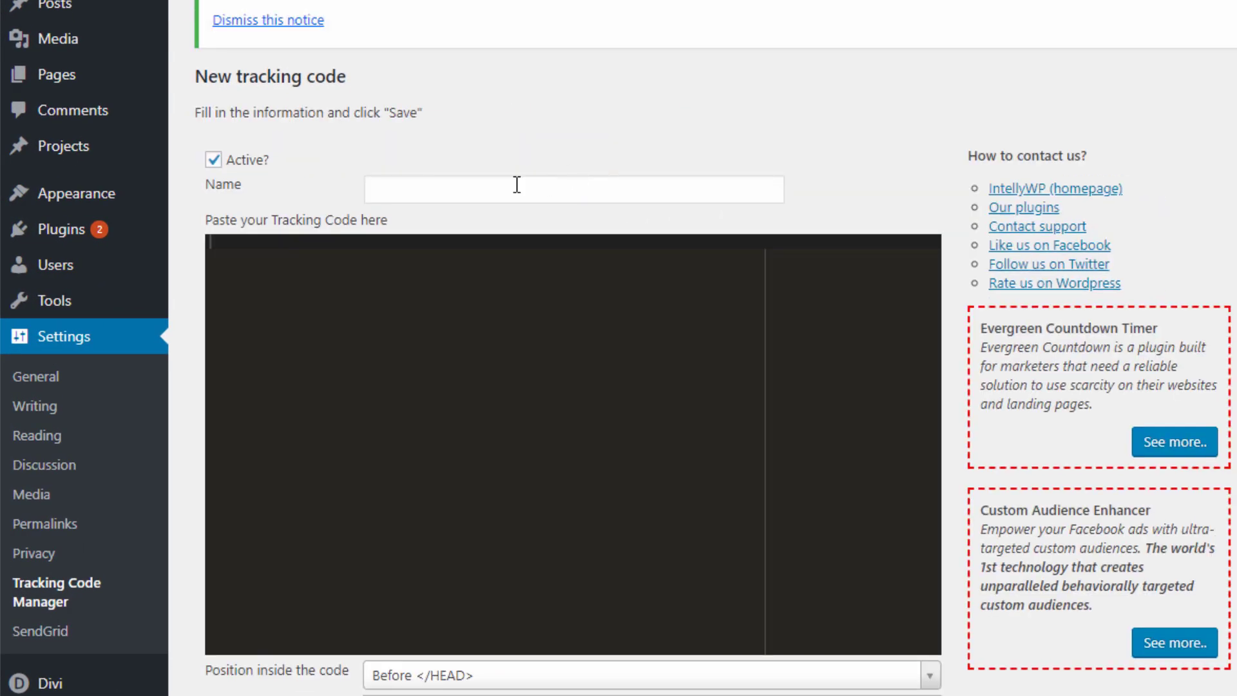
{"action": "left_click", "coordinate": [517, 187]}
{"action": "type", "text": "Google Analytics"}
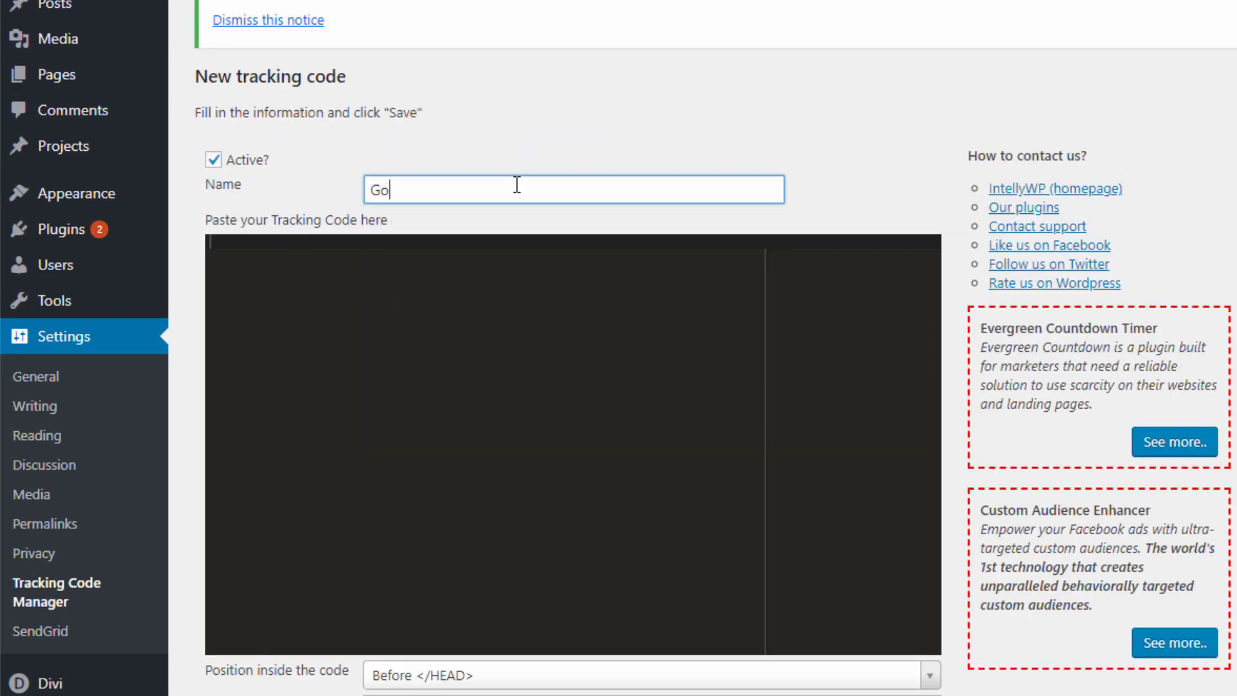
{"action": "key", "text": "Tab"}
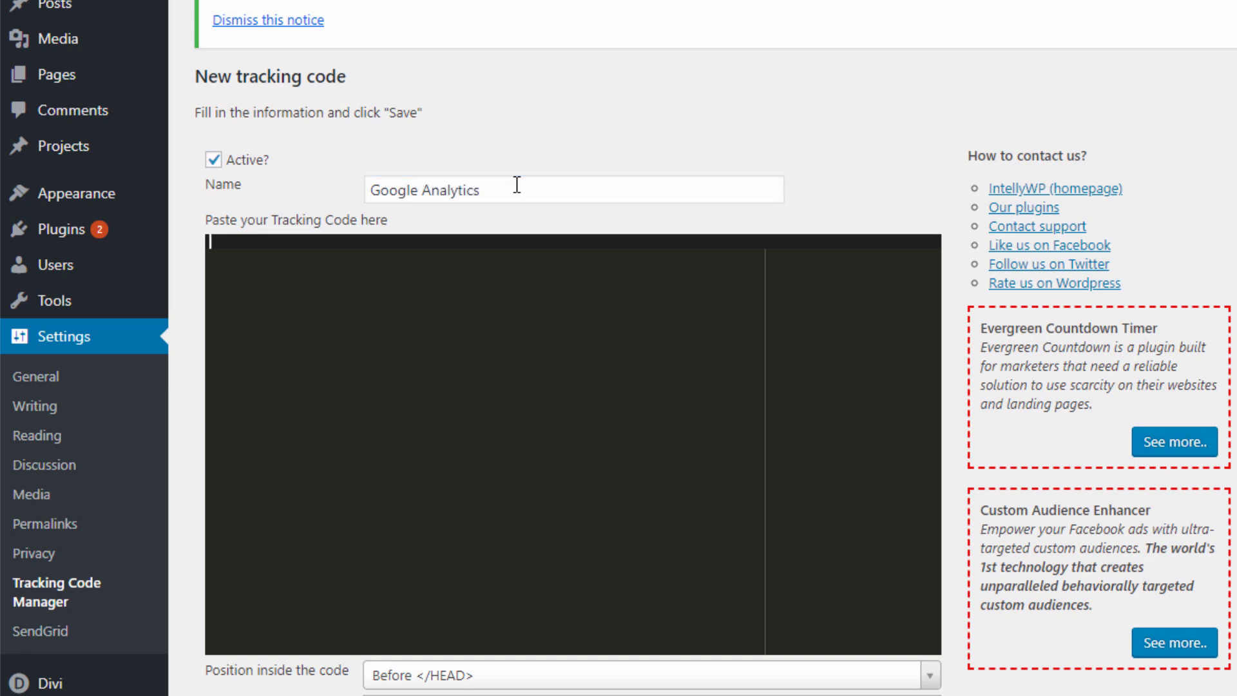
{"action": "key", "text": "ctrl+v"}
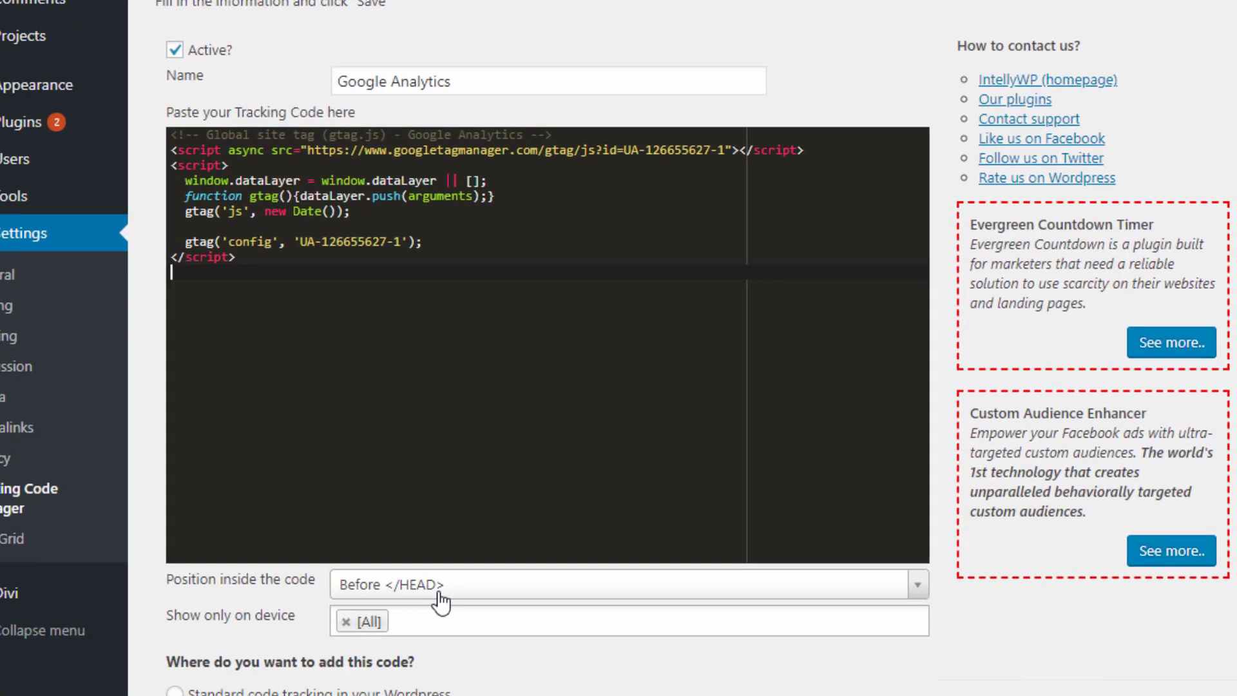
- Place it before </HEAD> with standard code tracking on the whole website
{"action": "left_click", "coordinate": [460, 677]}
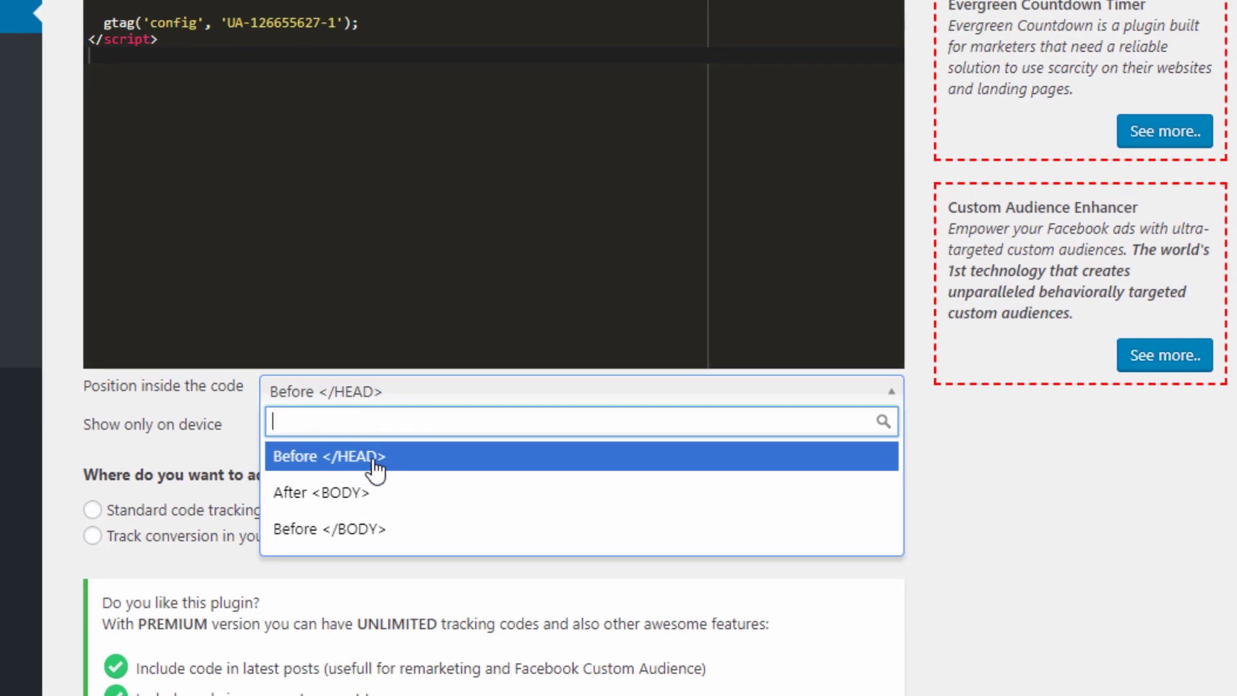
{"action": "left_click", "coordinate": [376, 468]}
{"action": "scroll", "coordinate": [330, 476], "scroll_direction": "down", "scroll_amount": 1}
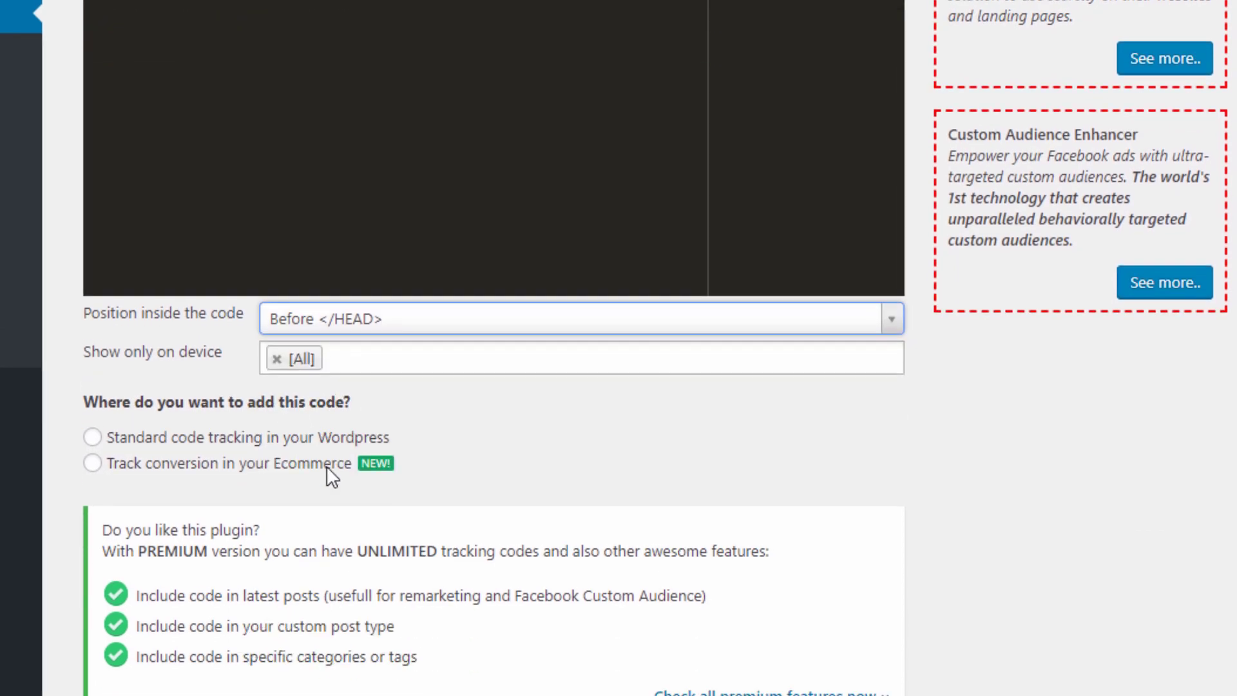
{"action": "scroll", "coordinate": [331, 477], "scroll_direction": "down", "scroll_amount": 3}
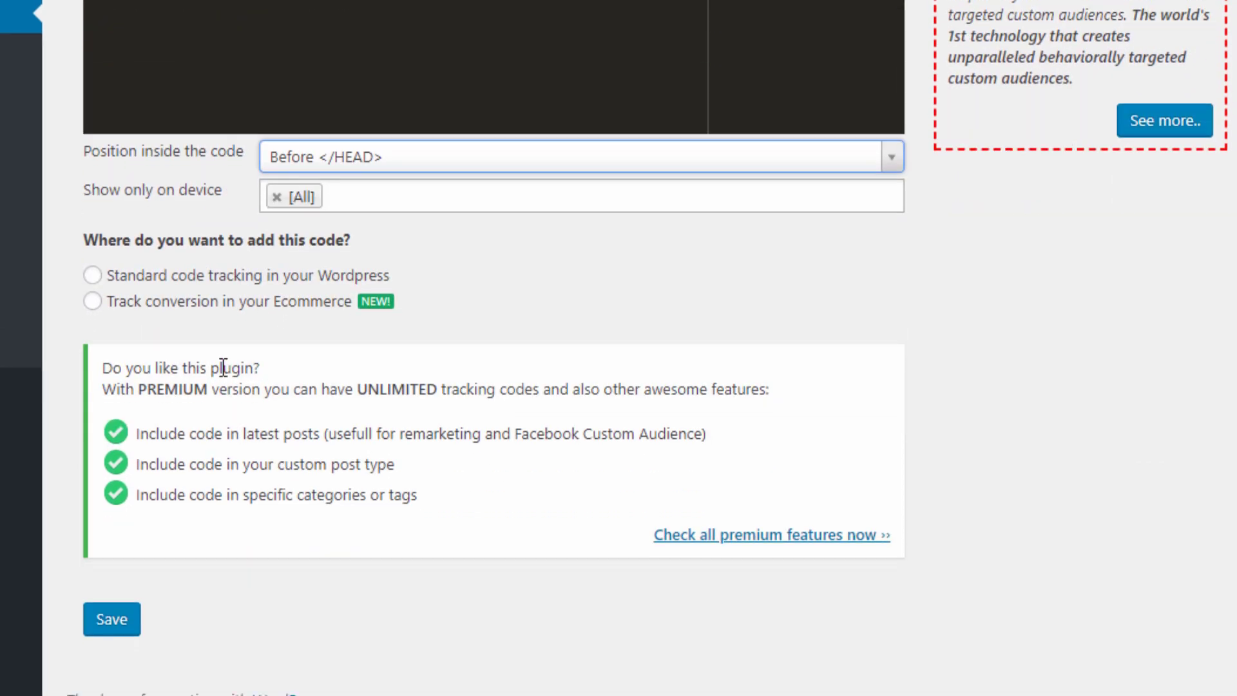
{"action": "left_click", "coordinate": [114, 284]}
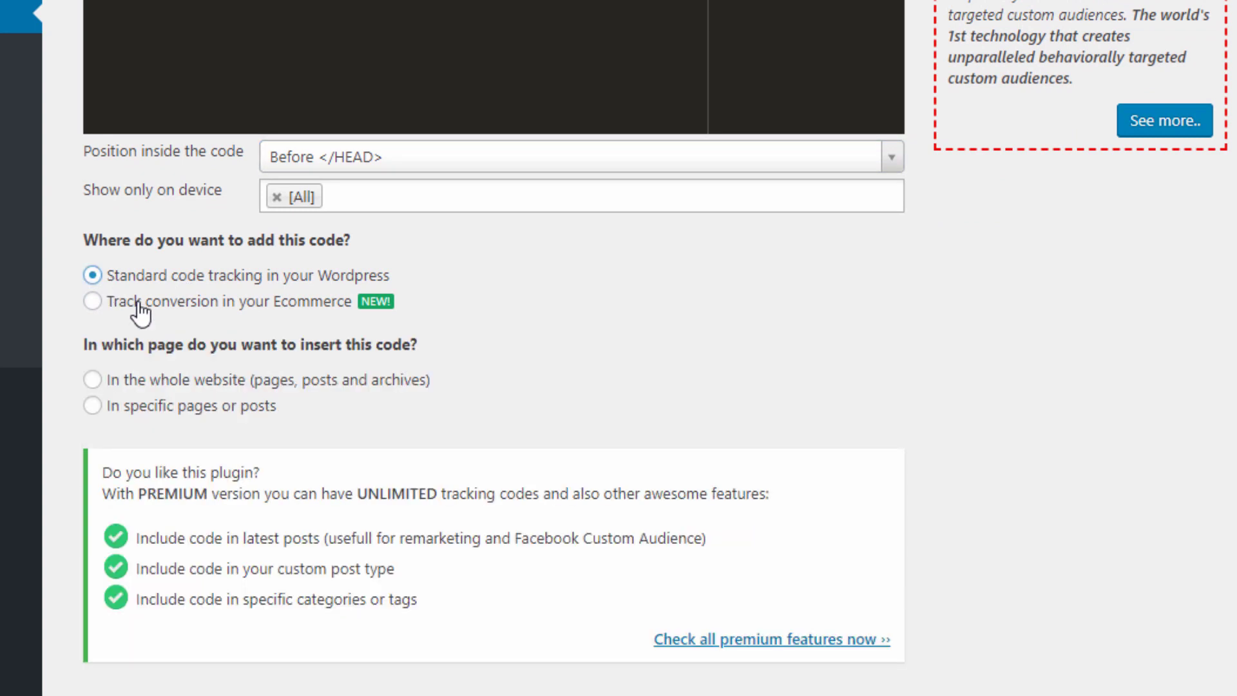
{"action": "left_click", "coordinate": [123, 385]}
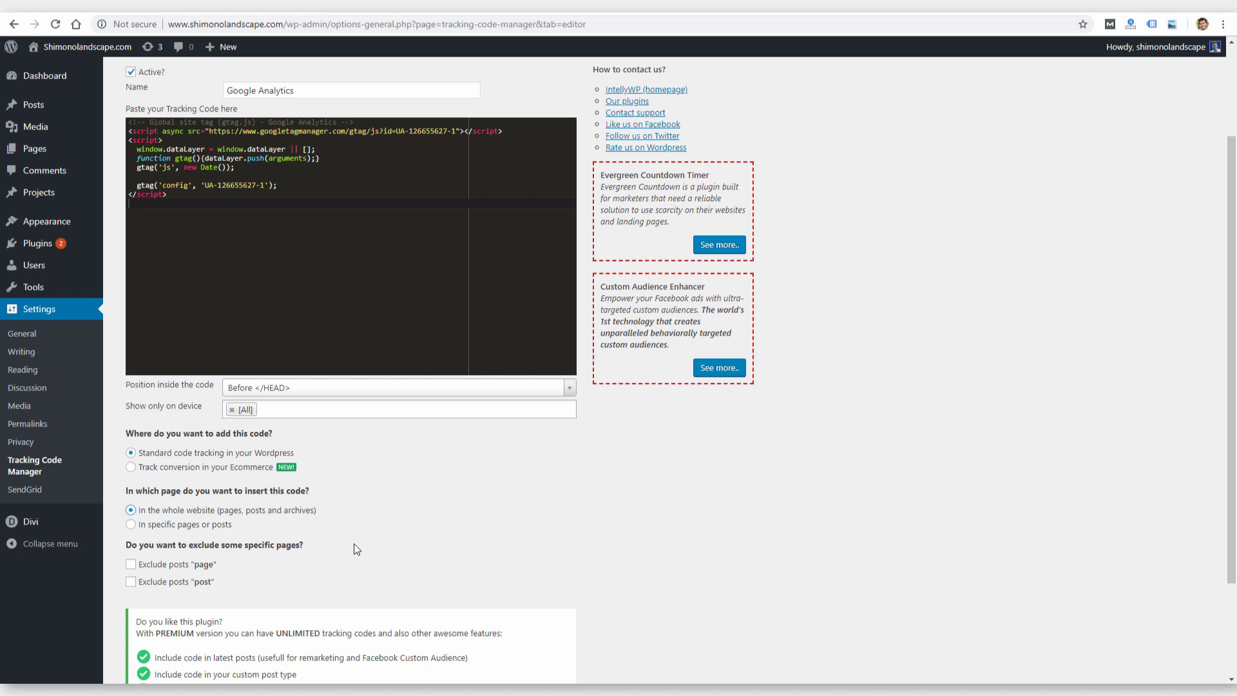
{"action": "scroll", "coordinate": [354, 543], "scroll_direction": "down", "scroll_amount": 1}
{"action": "scroll", "coordinate": [331, 443], "scroll_direction": "down", "scroll_amount": 1}
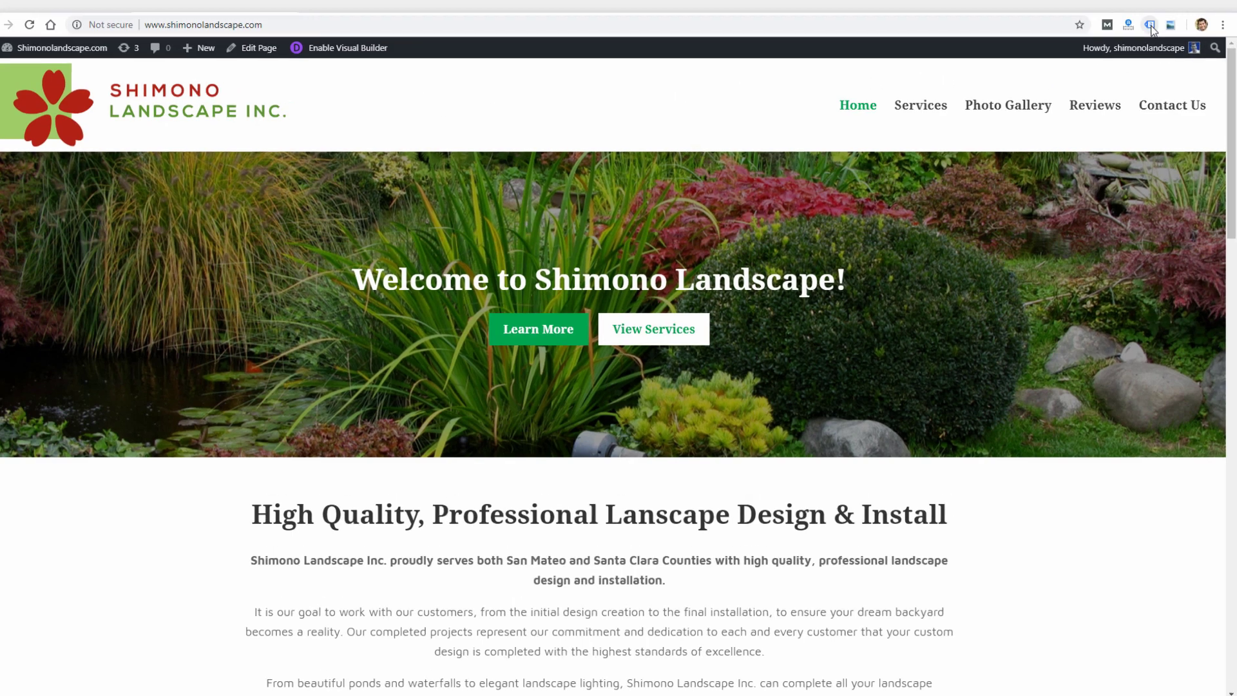
{"action": "left_click", "coordinate": [1151, 25]}
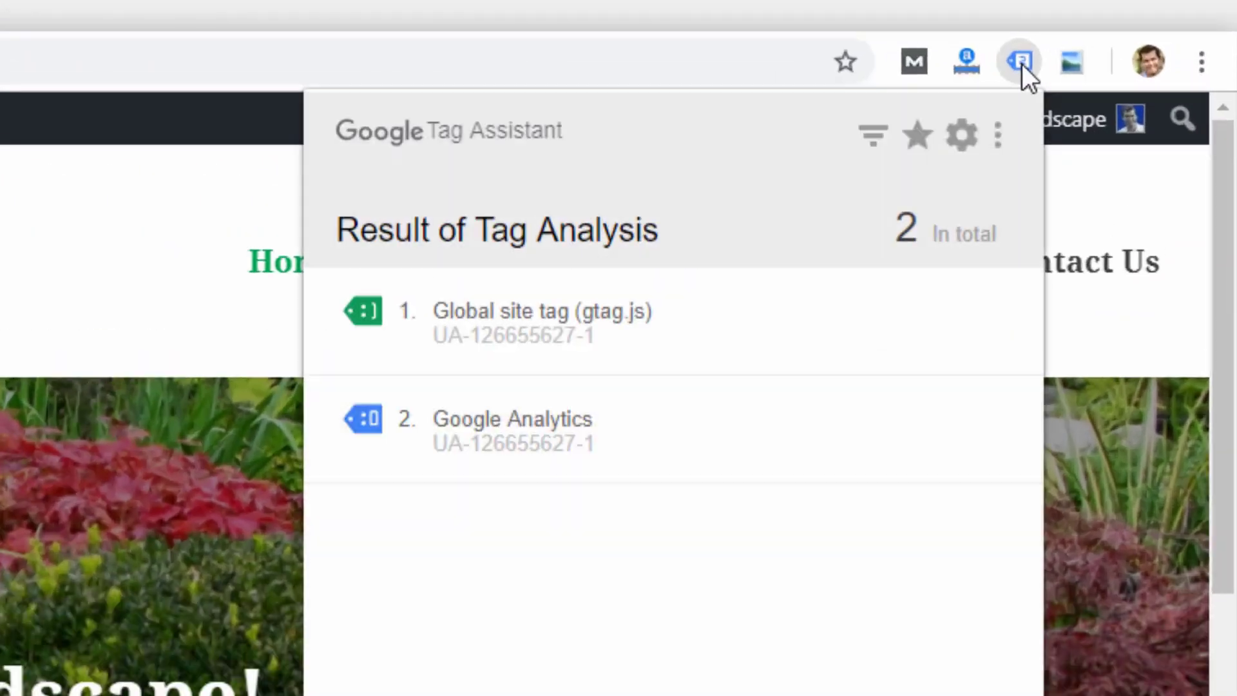
{"action": "mouse_move", "coordinate": [490, 330]}
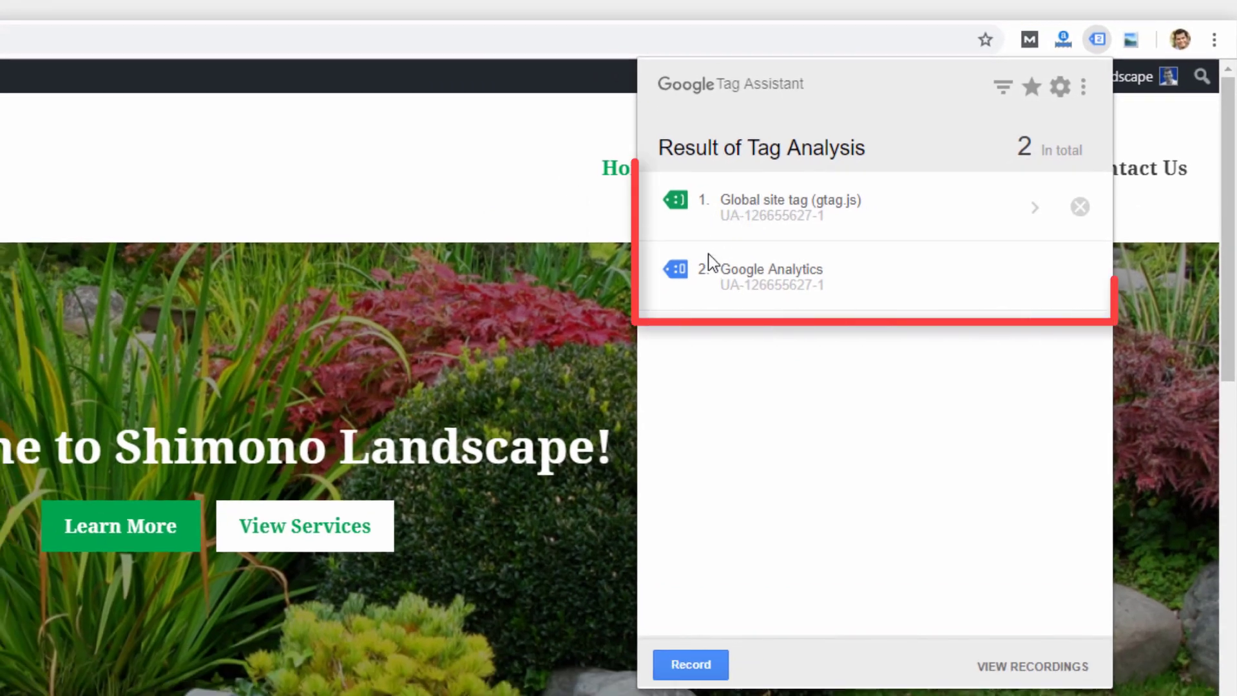
{"action": "mouse_move", "coordinate": [487, 447]}
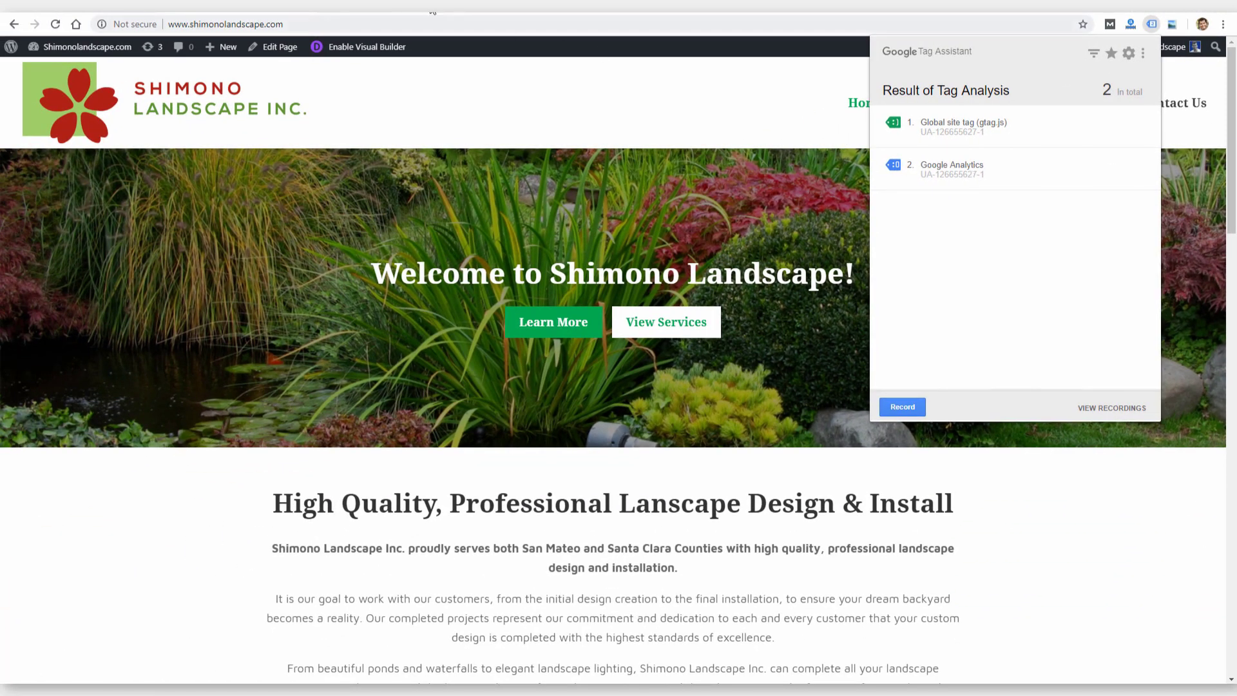
- Rerun the GA Checker scan of the Shimono site to confirm the Global Site Tag on its pages
{"action": "key", "text": "ctrl+Tab"}
{"action": "left_click", "coordinate": [905, 145]}
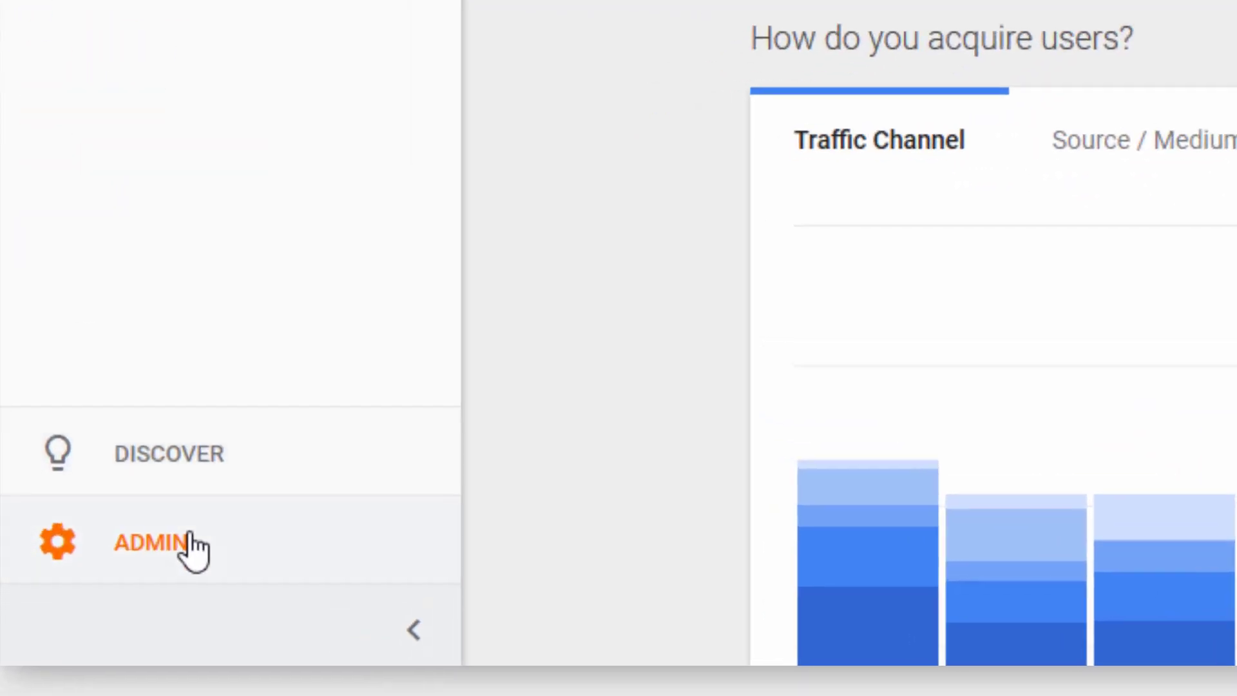
- Go to the Google Analytics Admin page for the WebEminence account and its property
{"action": "left_click", "coordinate": [197, 544]}
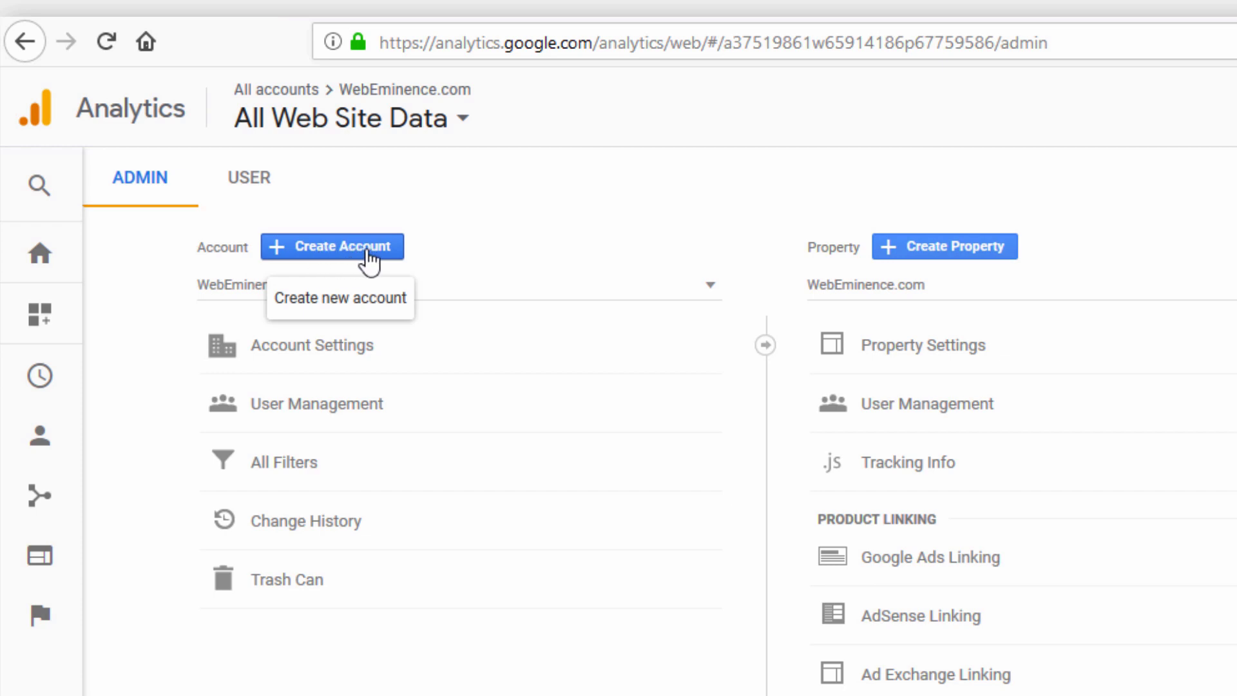
{"action": "left_click", "coordinate": [369, 253]}
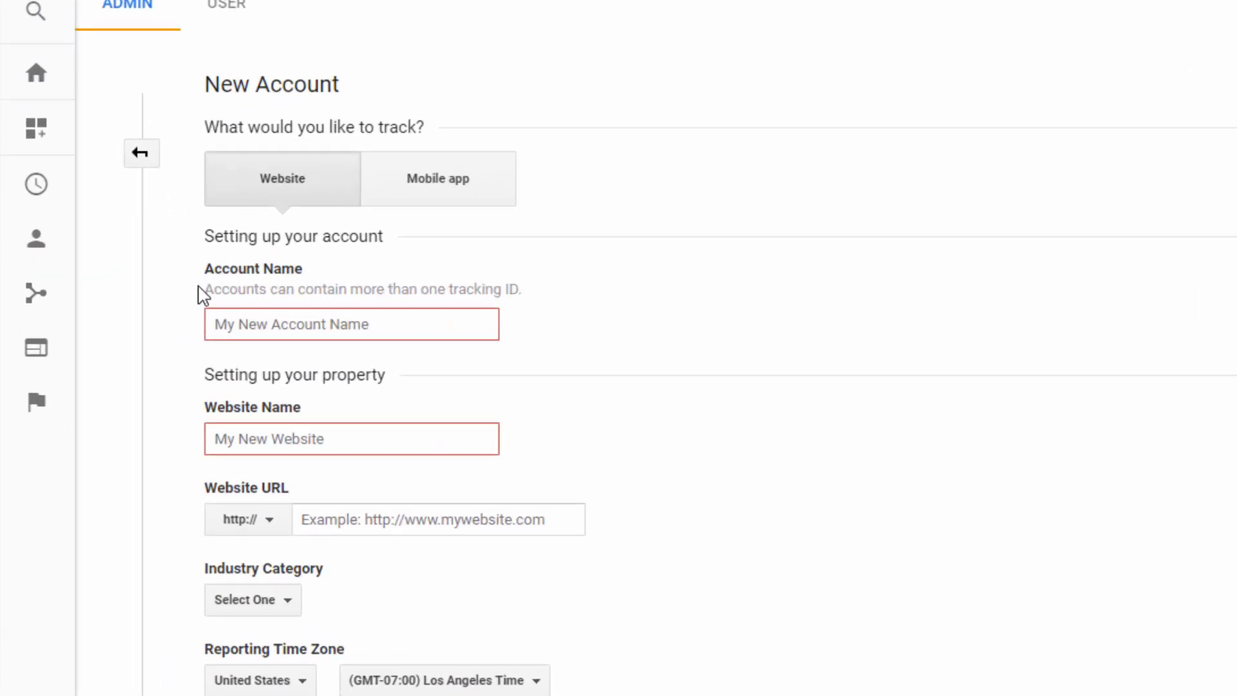
{"action": "left_click", "coordinate": [427, 546]}
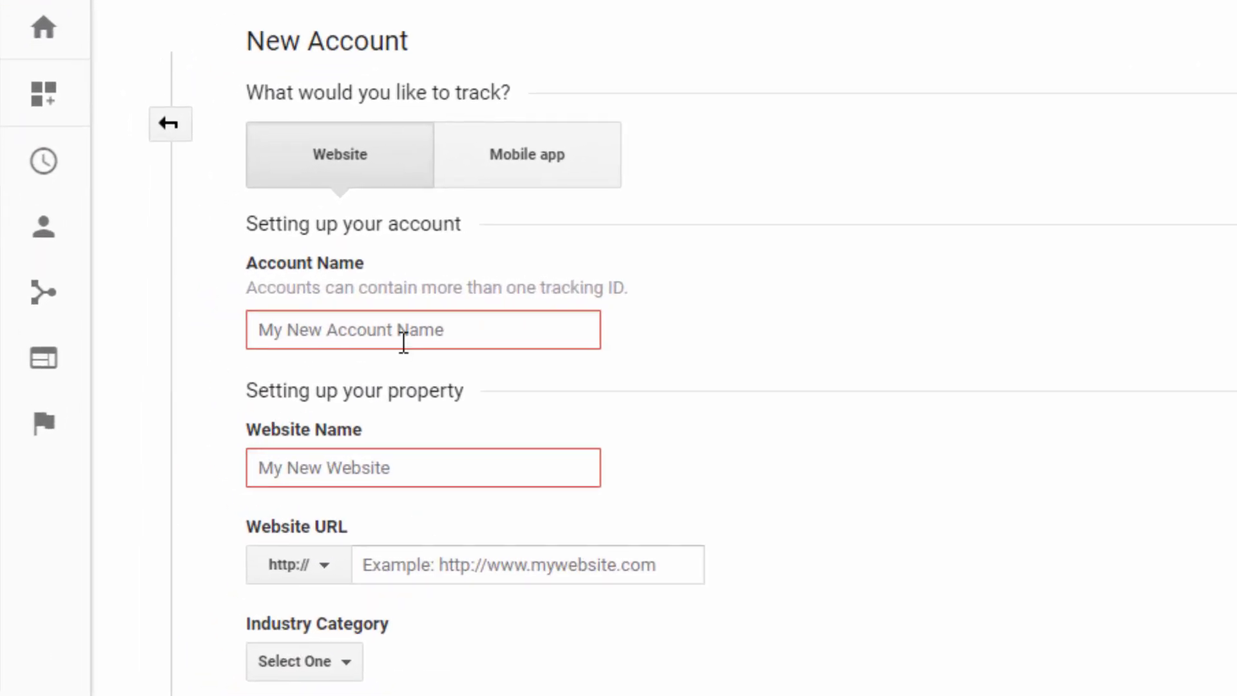
{"action": "left_click", "coordinate": [324, 333]}
{"action": "left_click", "coordinate": [324, 333]}
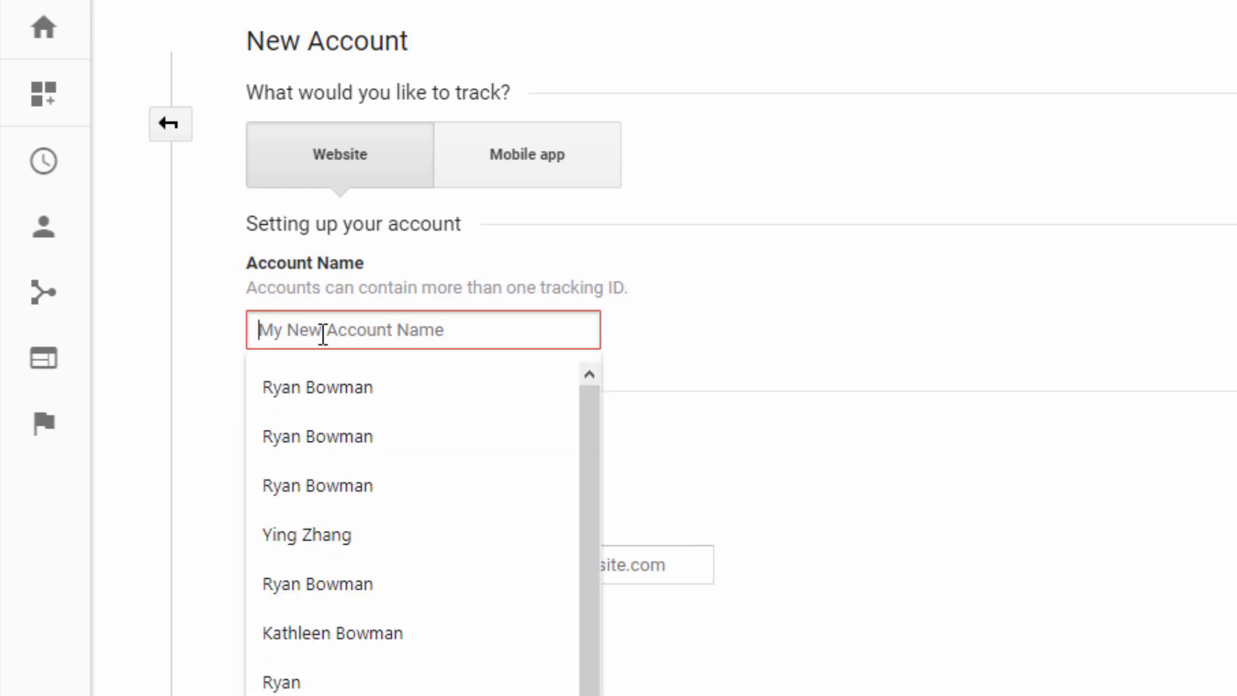
{"action": "type", "text": "http://www.shimonolandscape.com/"}
{"action": "left_click_drag", "start_coordinate": [557, 332], "coordinate": [243, 332]}
{"action": "key", "text": "ctrl+c"}
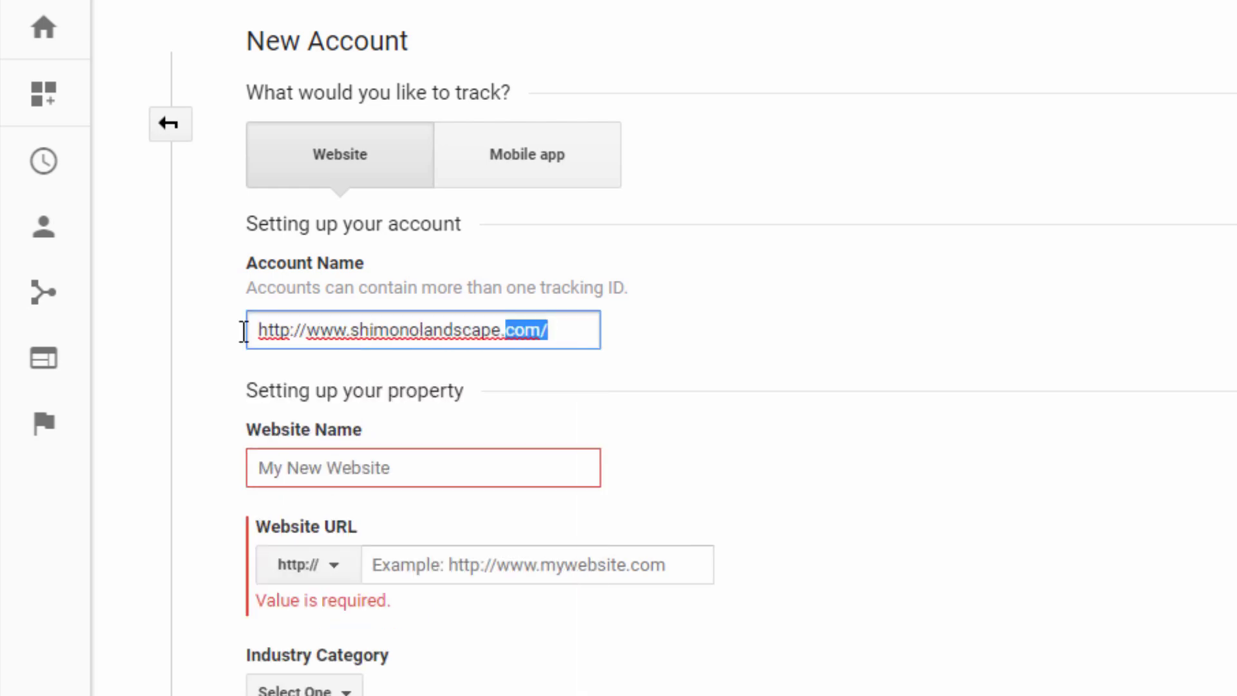
{"action": "type", "text": "Shimono"}
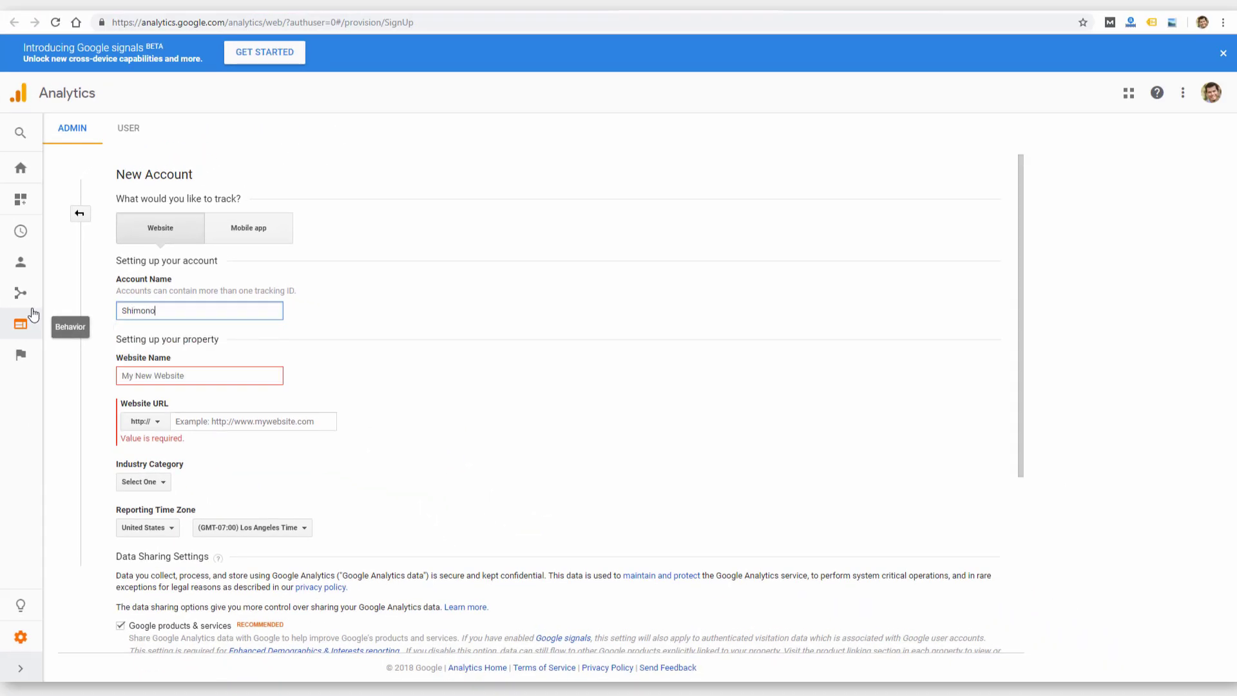
{"action": "type", "text": " Landscape"}
{"action": "key", "text": "Tab"}
{"action": "key", "text": "ctrl+v"}
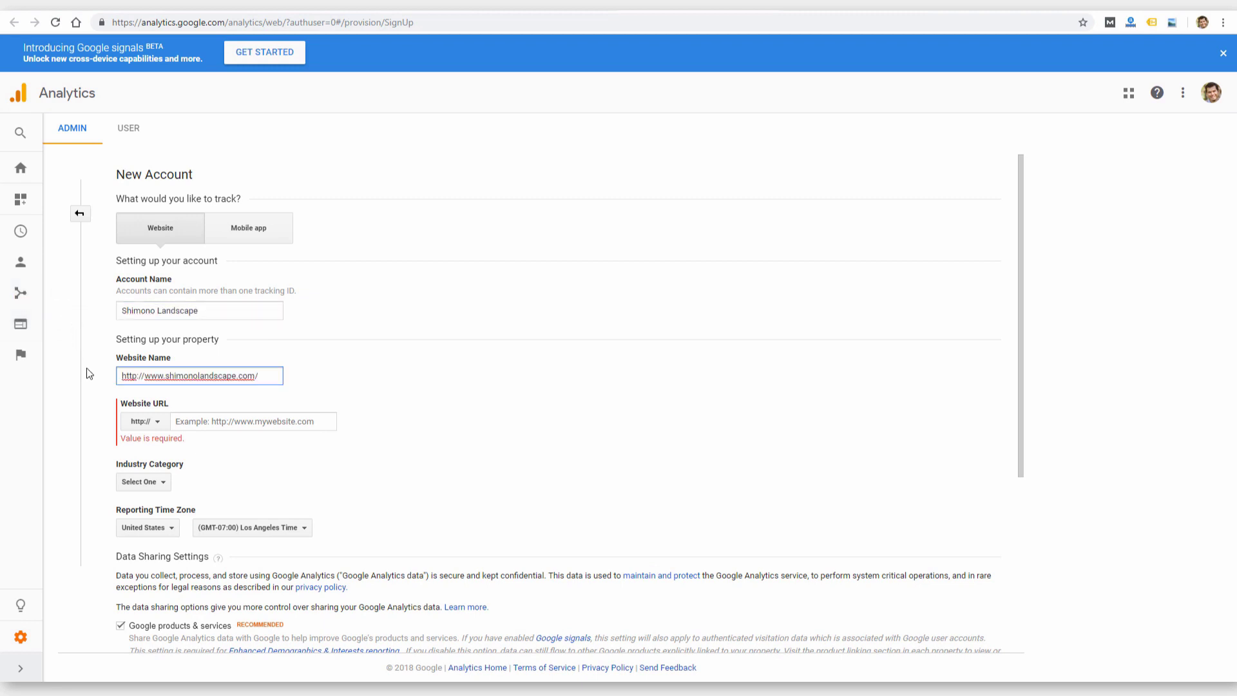